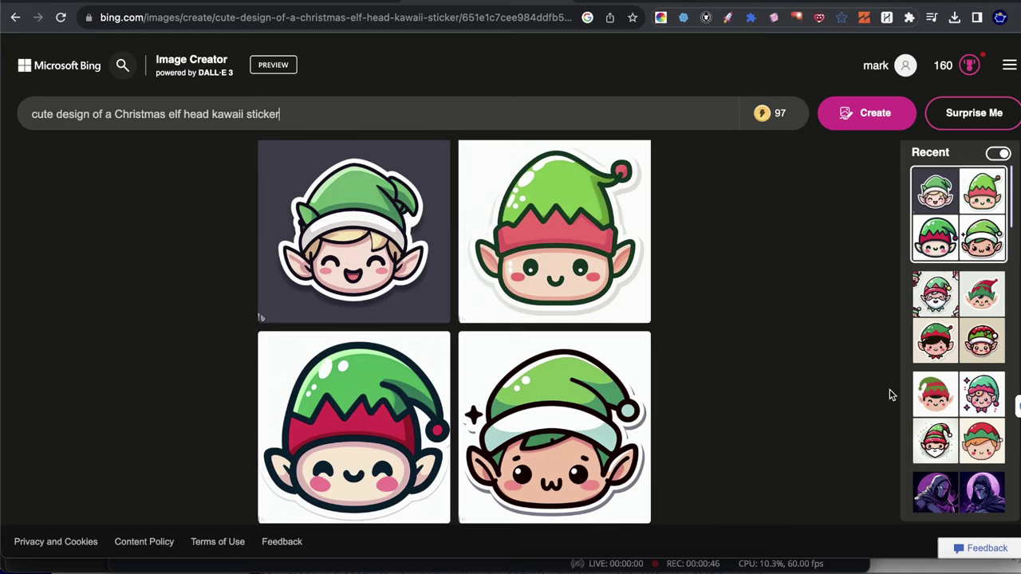
Raise the system volume and open the 'cute design of a Christmas elf head' creation.
left_click(795, 2)
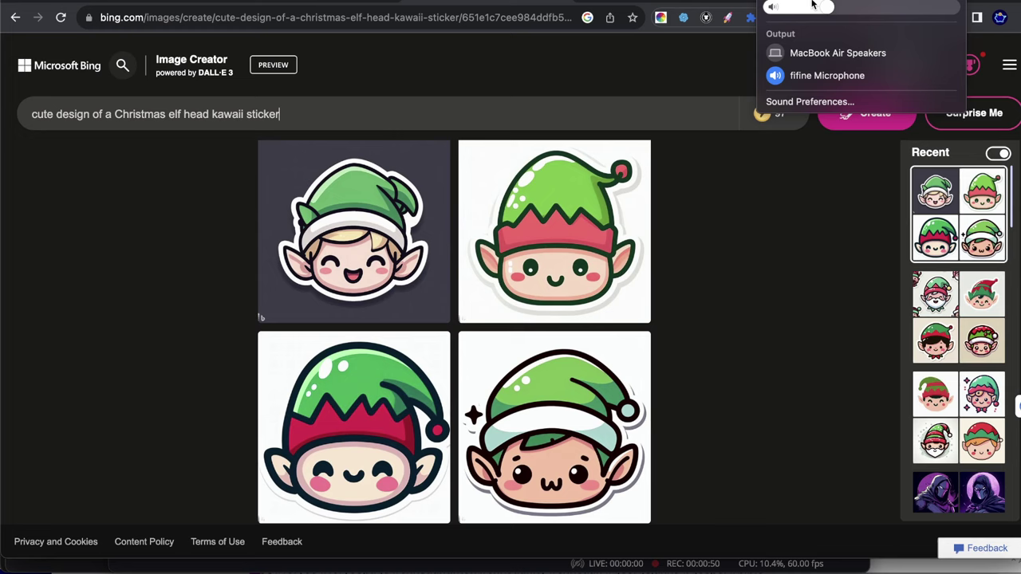
left_click_drag(812, 4, 938, 6)
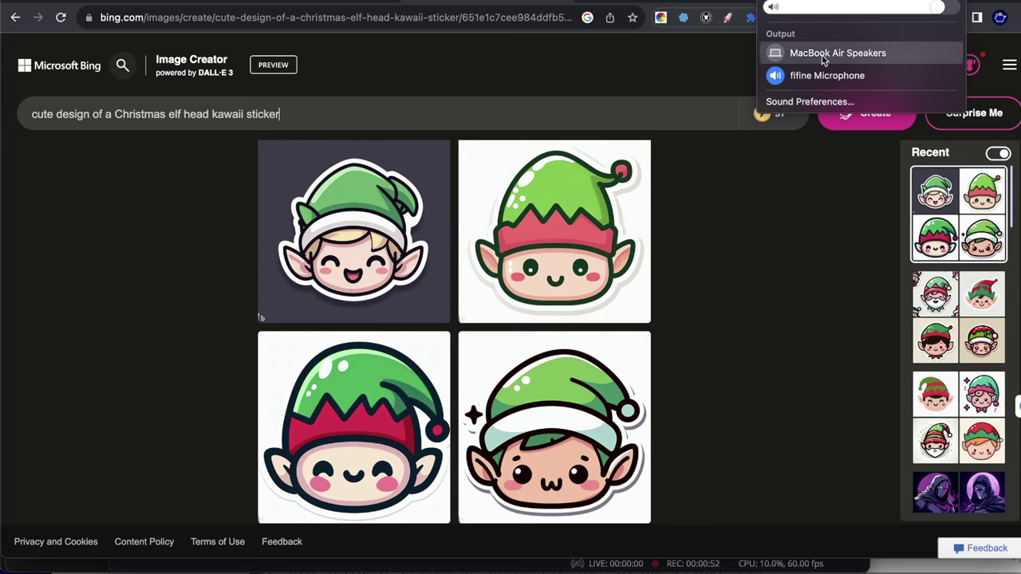
left_click(788, 298)
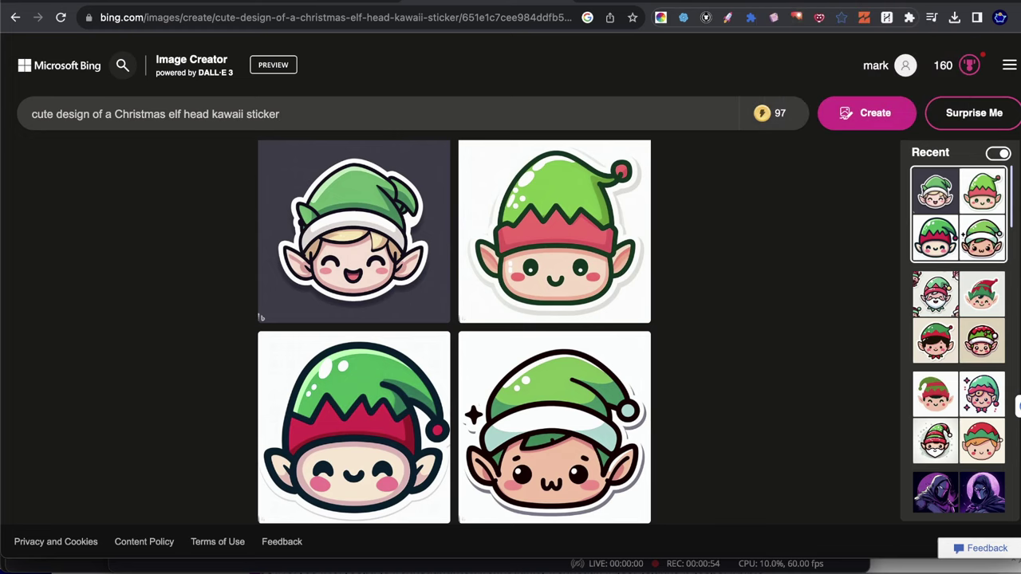
left_click(981, 415)
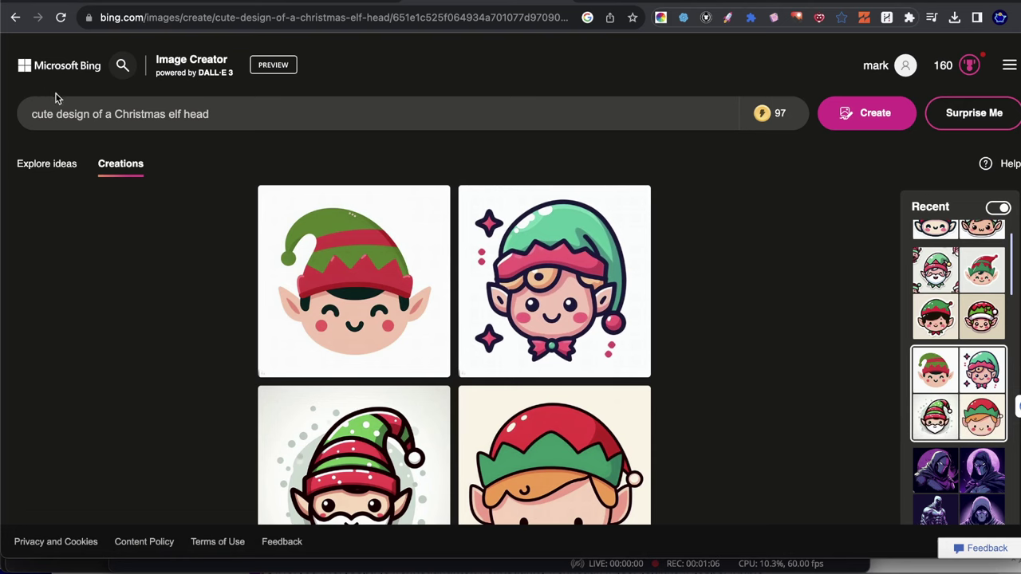
scroll(957, 295, "down", 5)
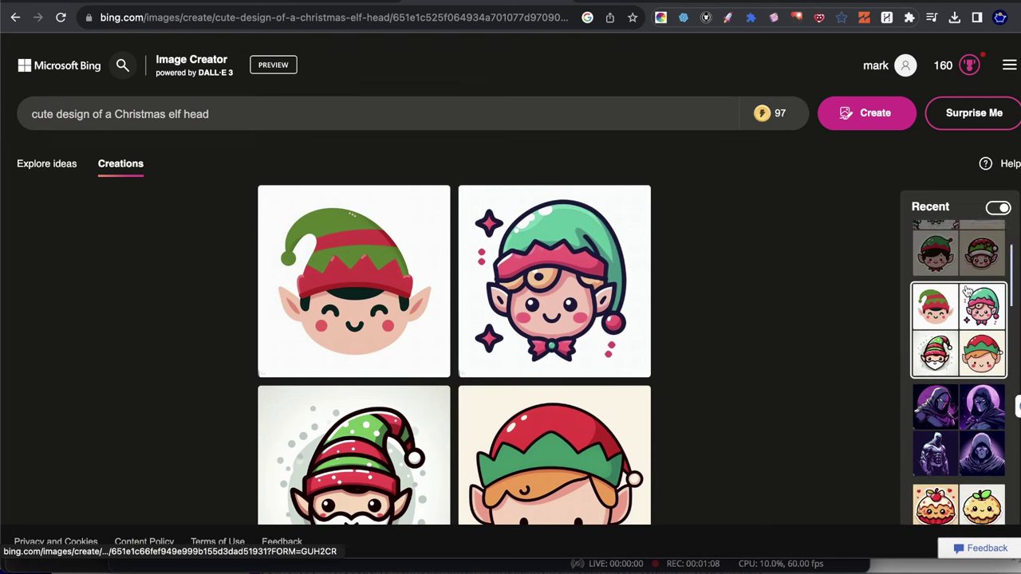
scroll(968, 292, "down", 8)
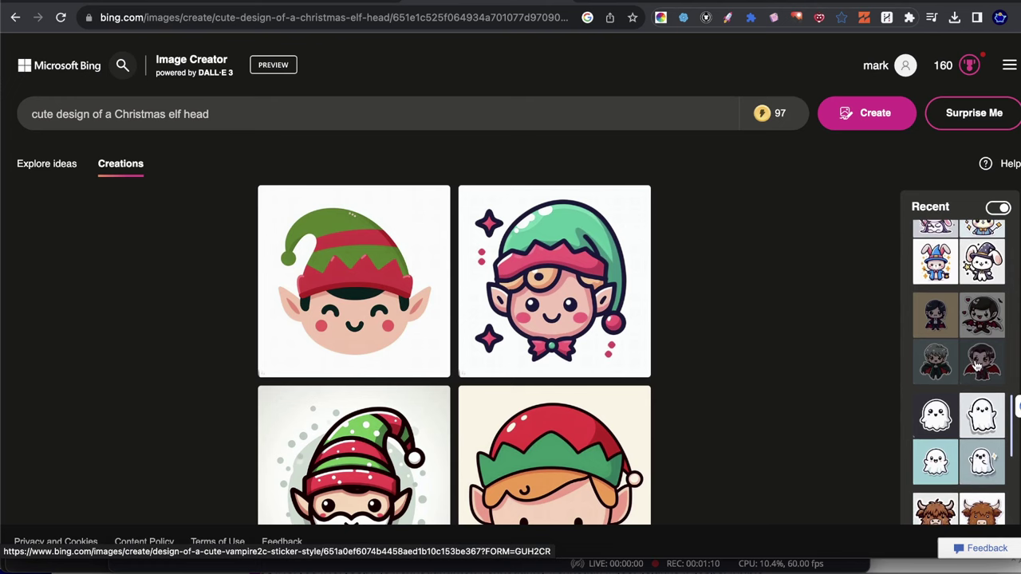
scroll(973, 371, "down", 5)
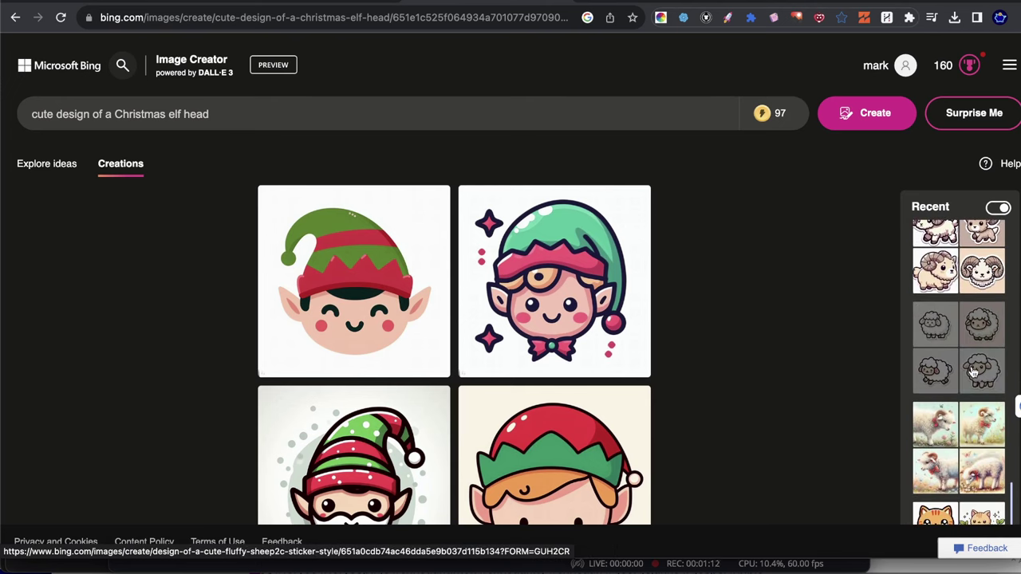
scroll(944, 393, "down", 3)
scroll(949, 382, "up", 15)
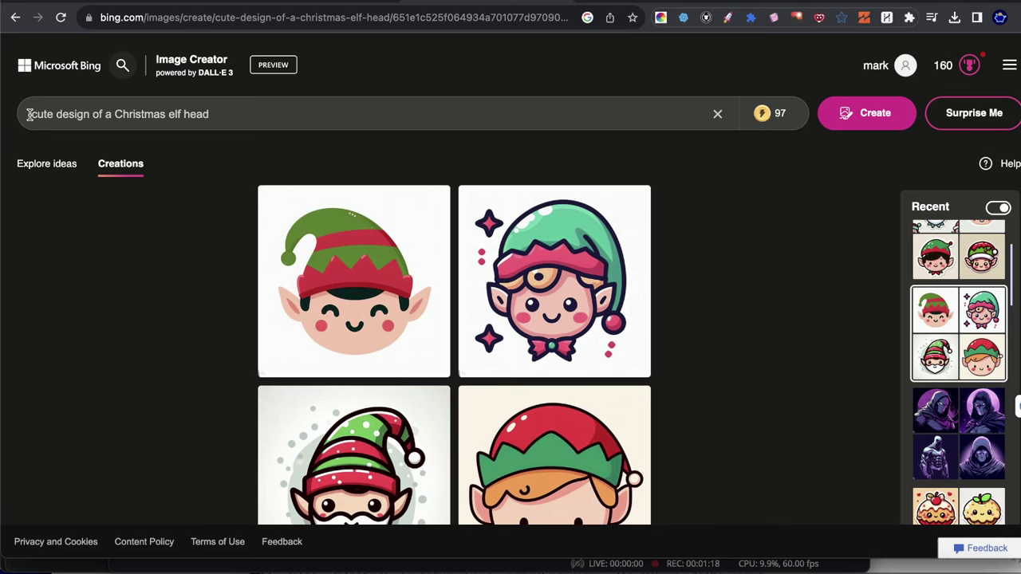
left_click_drag(28, 114, 110, 114)
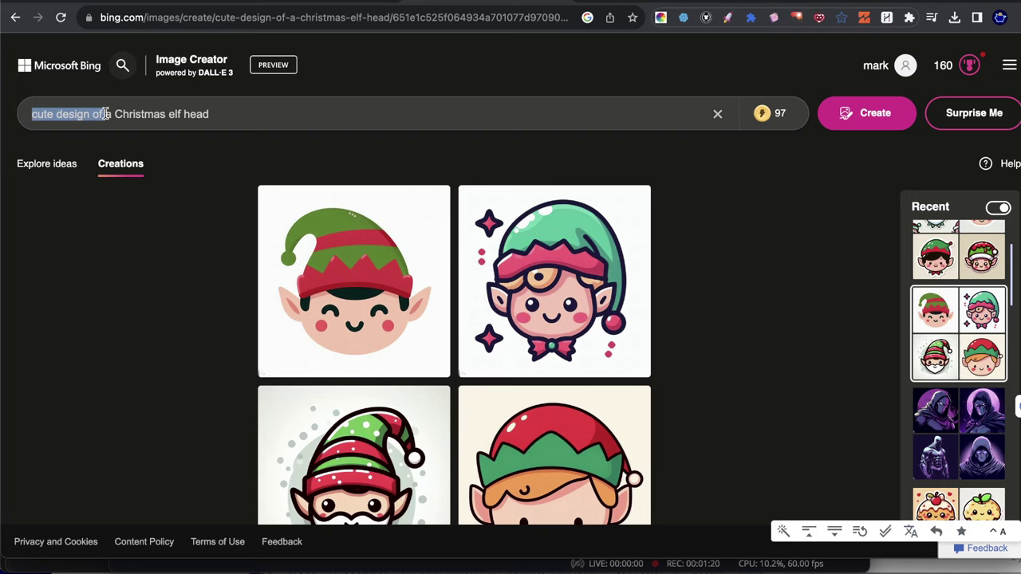
double_click(111, 114)
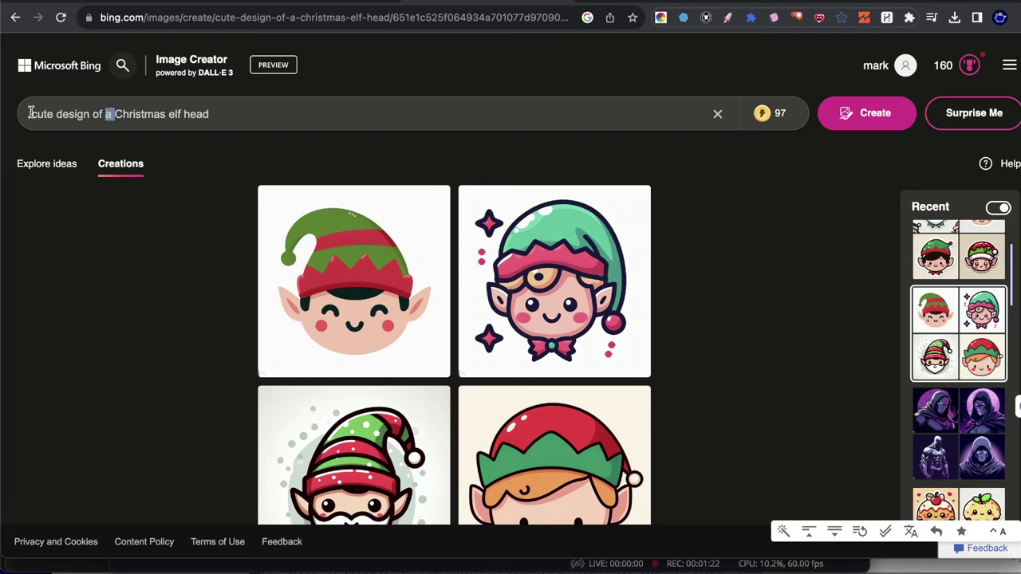
left_click_drag(114, 114, 247, 114)
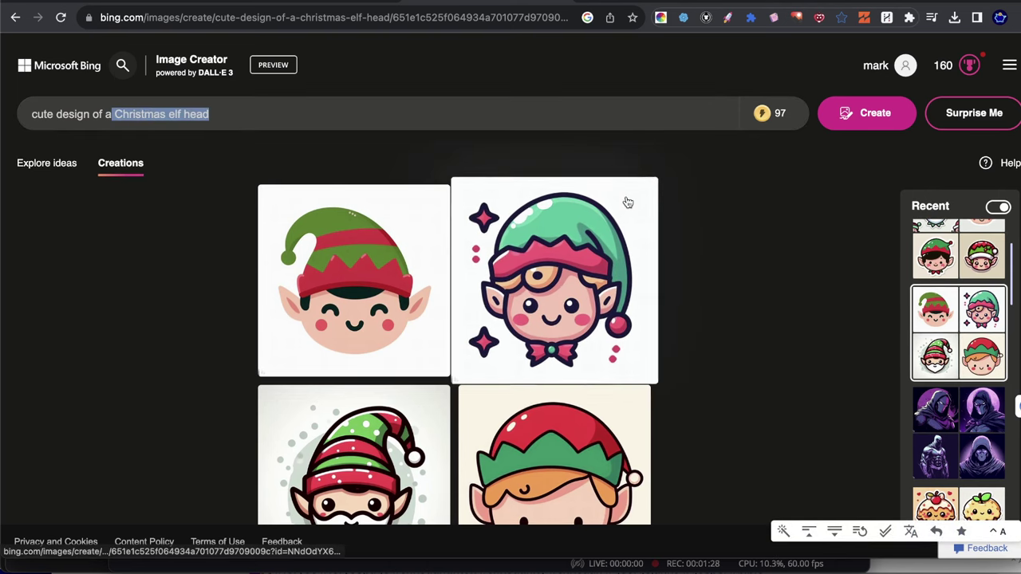
left_click(758, 244)
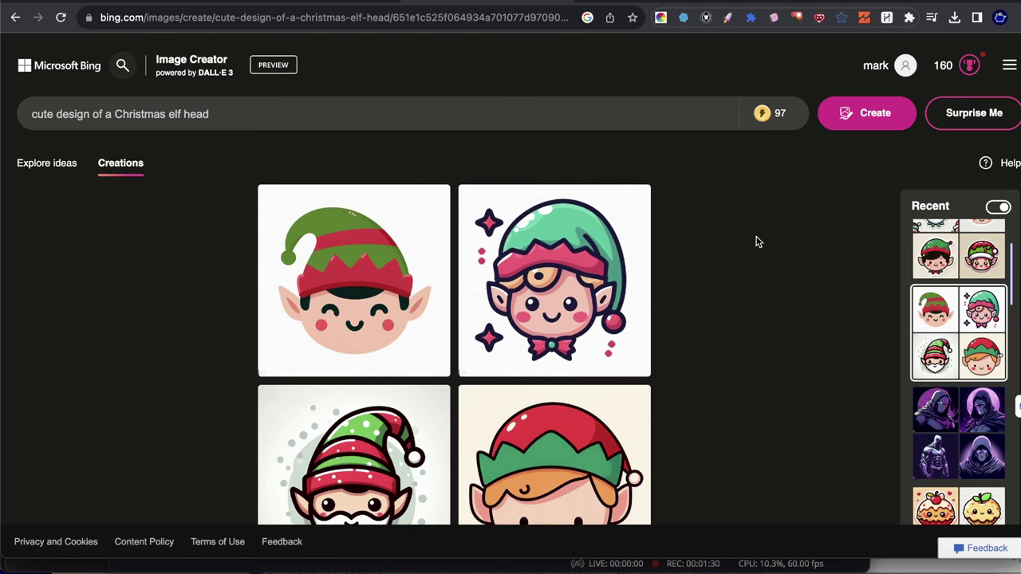
Review the elf head sticker set, highlight 'Christmas' in its prompt, then open the kawaii sticker set.
left_click(957, 254)
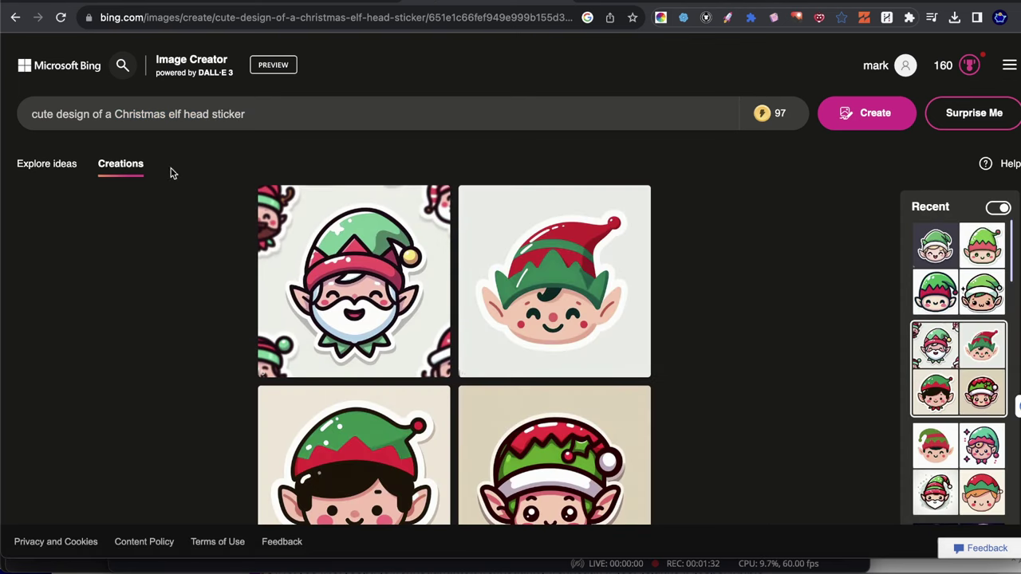
left_click(34, 109)
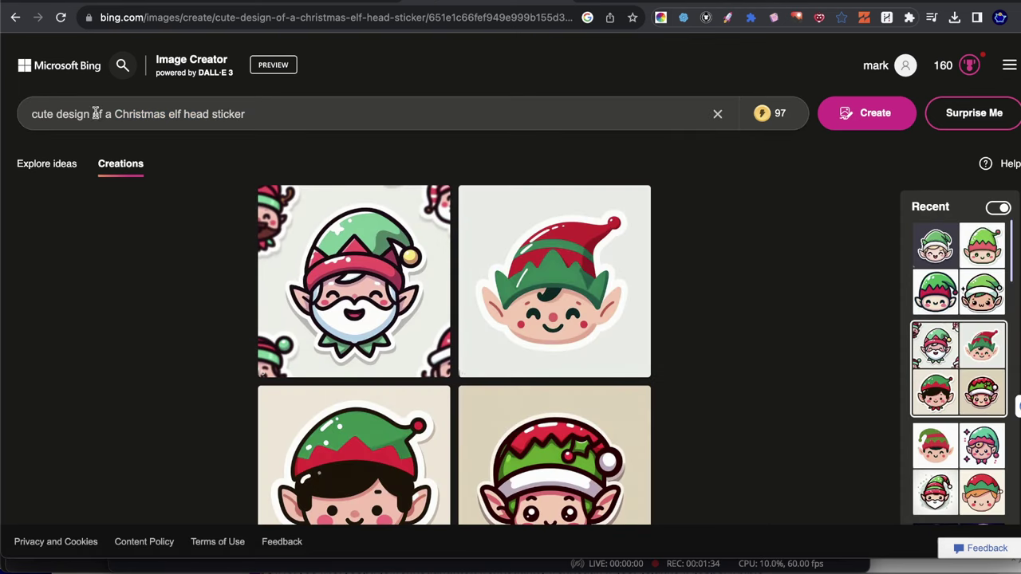
left_click_drag(112, 113, 173, 115)
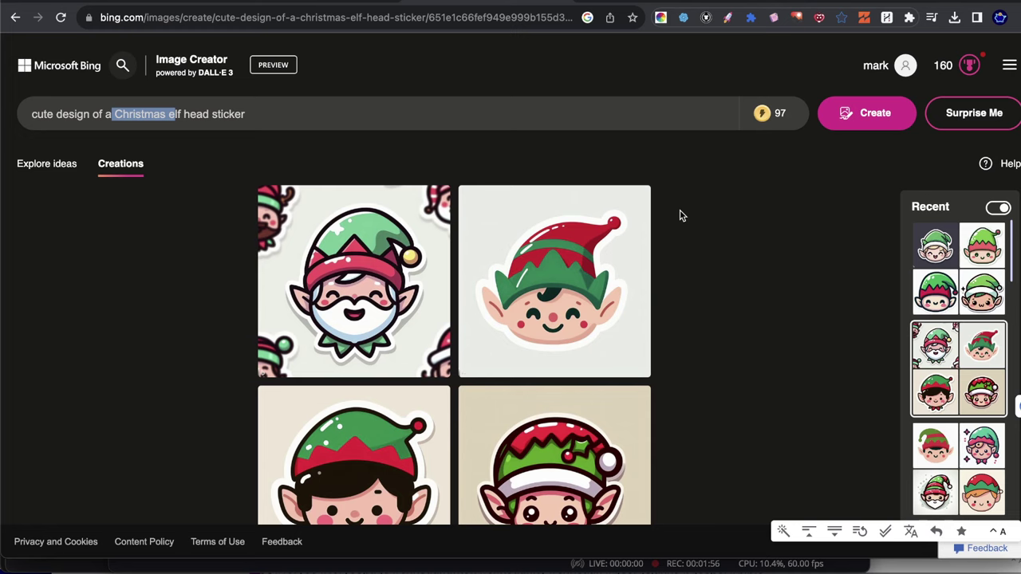
left_click(198, 114)
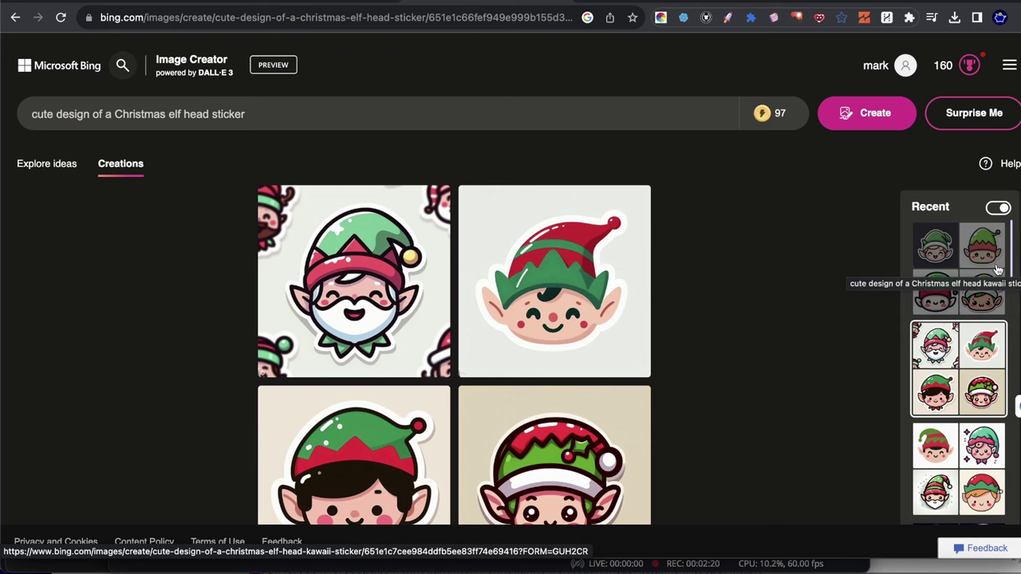
left_click(974, 297)
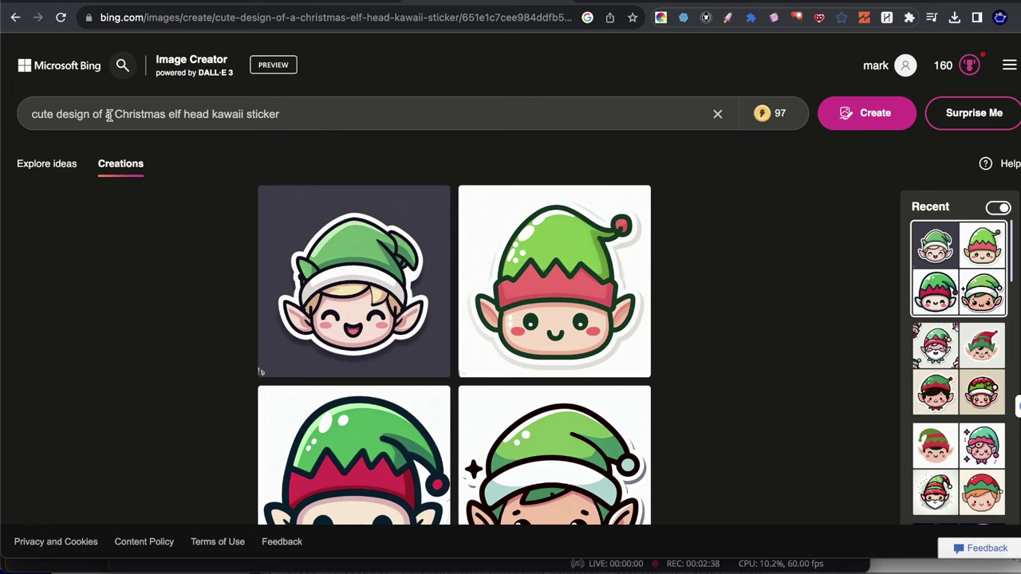
Compare the plain, sticker and kawaii sticker elf head creations from the Recent panel.
left_click_drag(114, 116, 188, 116)
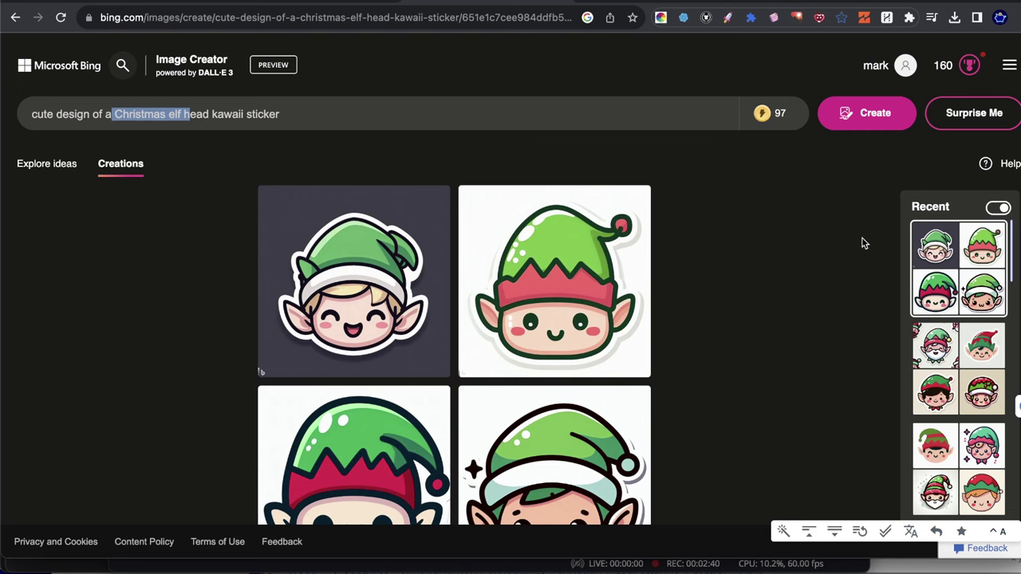
left_click(952, 452)
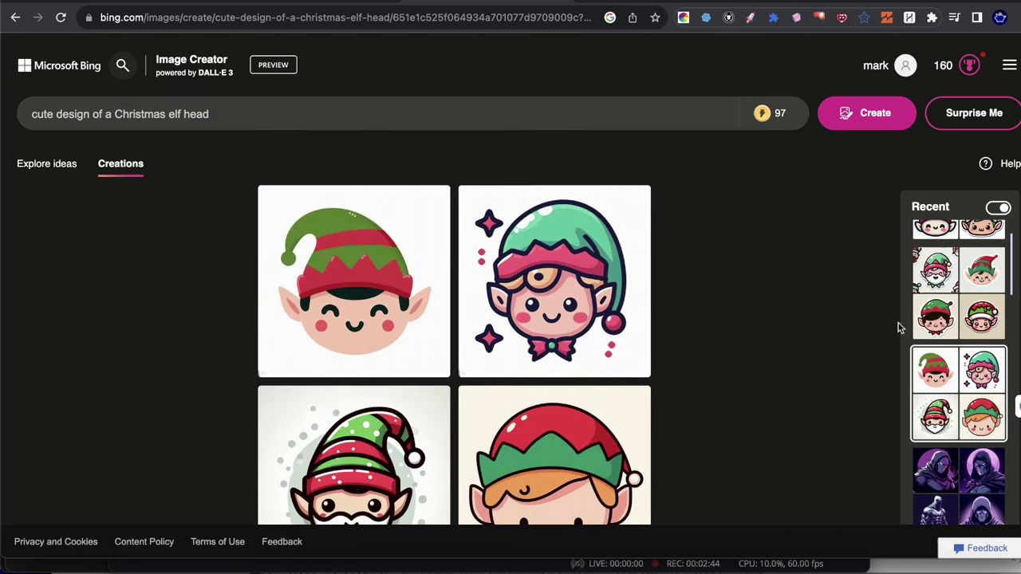
left_click(964, 292)
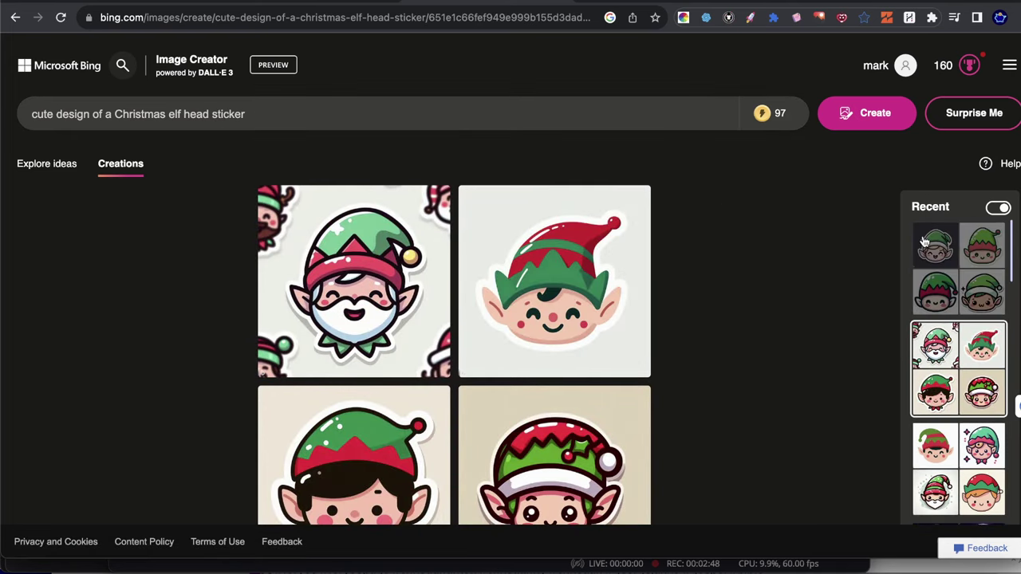
left_click(957, 269)
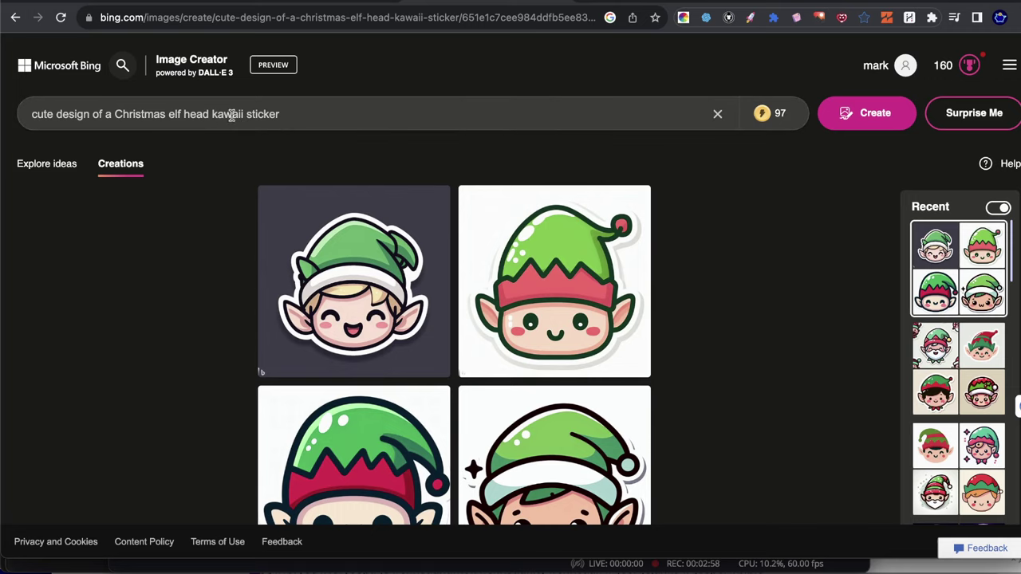
Browse the kawaii, sticker and plain elf head sets, ending on the plain elf head images.
left_click(959, 367)
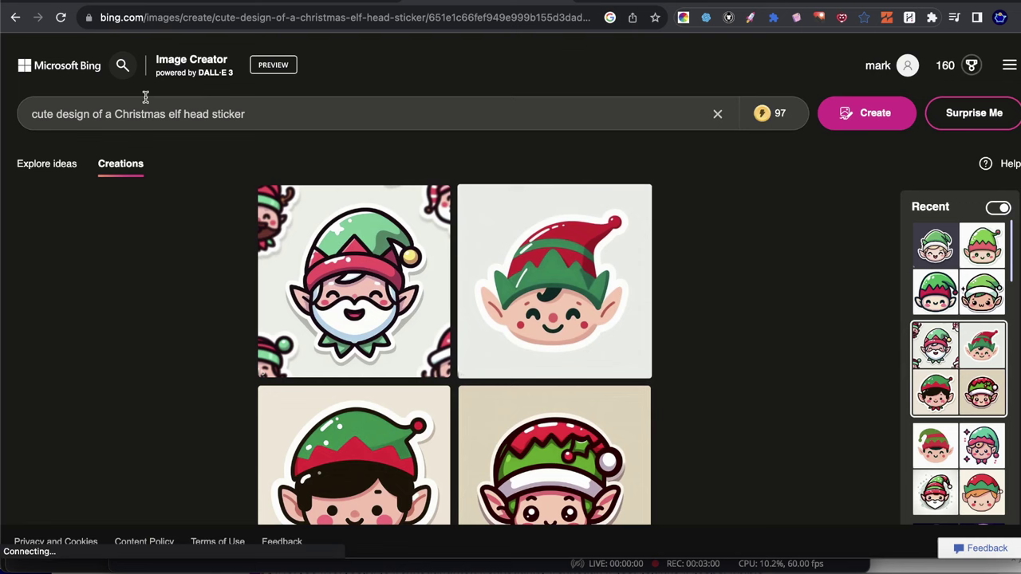
left_click(969, 279)
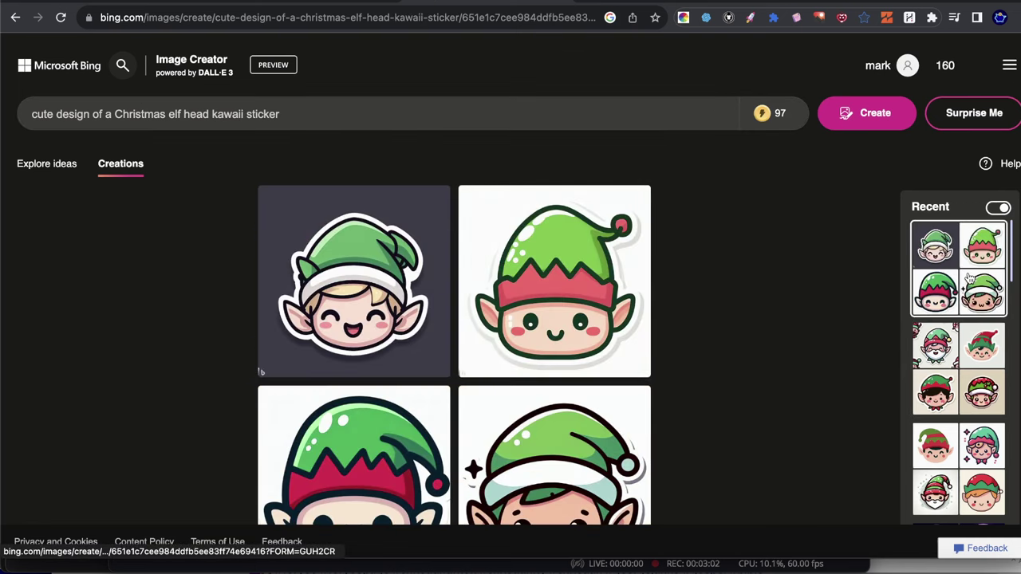
scroll(843, 343, "down", 2)
left_click(935, 375)
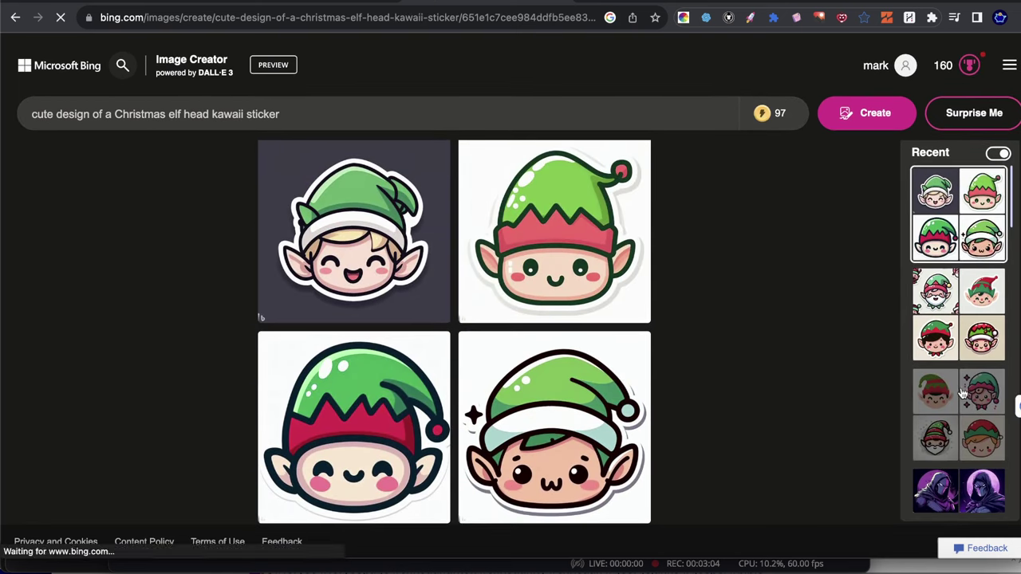
scroll(935, 375, "down", 1)
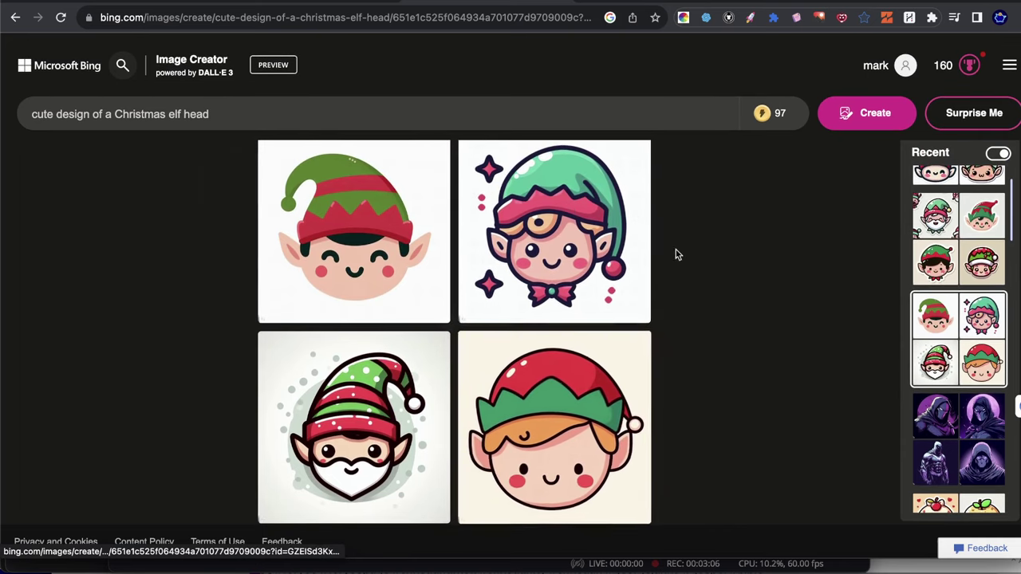
left_click(969, 239)
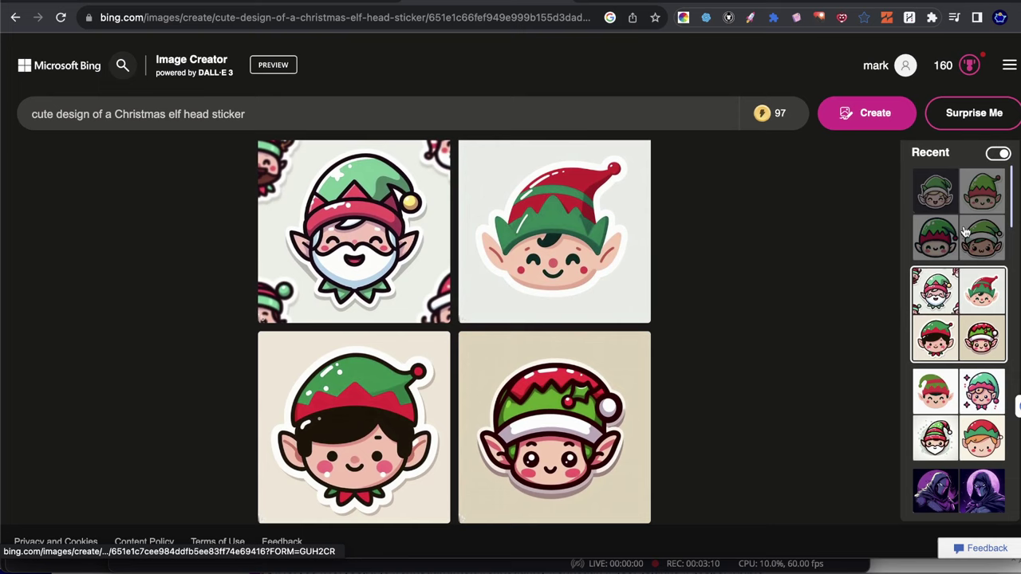
scroll(638, 303, "down", 1)
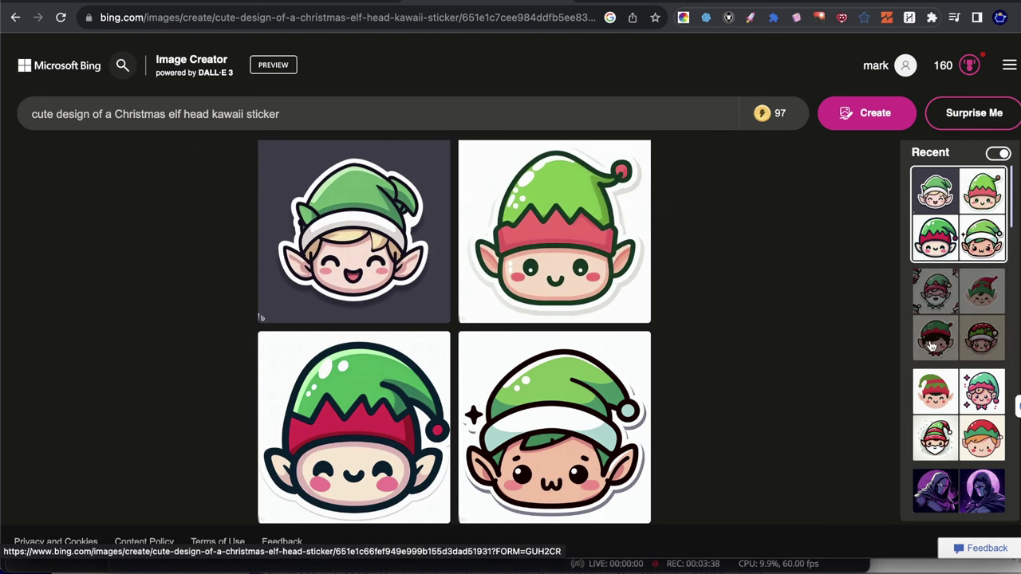
left_click(927, 317)
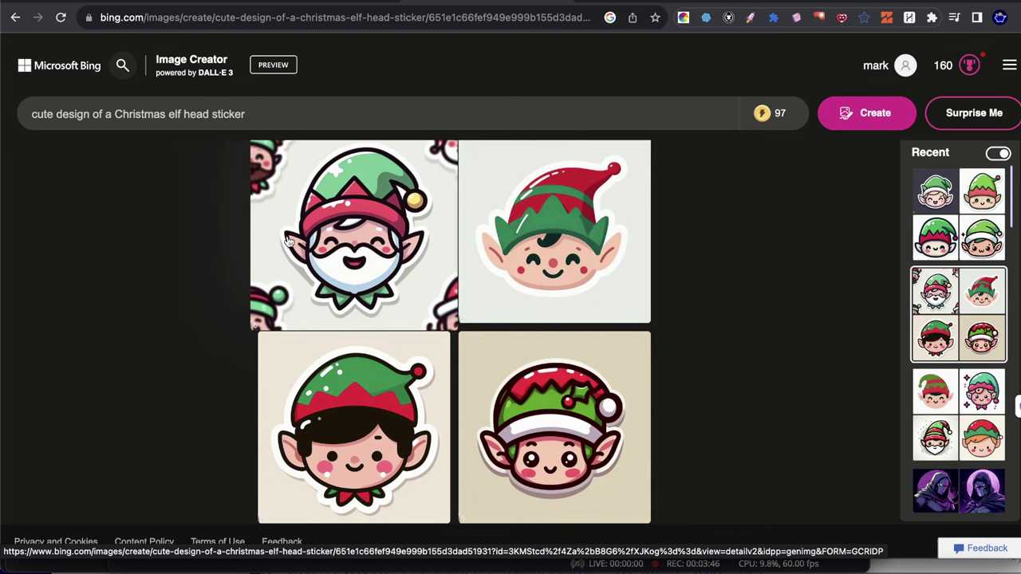
left_click(963, 407)
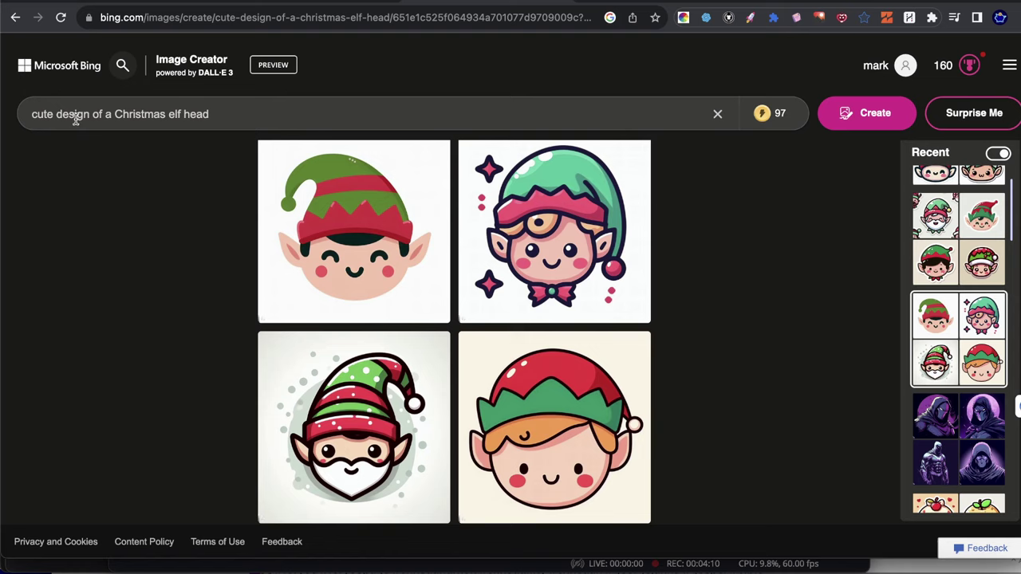
Replace 'Christmas elf head' with 'white tiger' and generate the four tiger images.
left_click_drag(115, 113, 212, 113)
key("BackSpace")
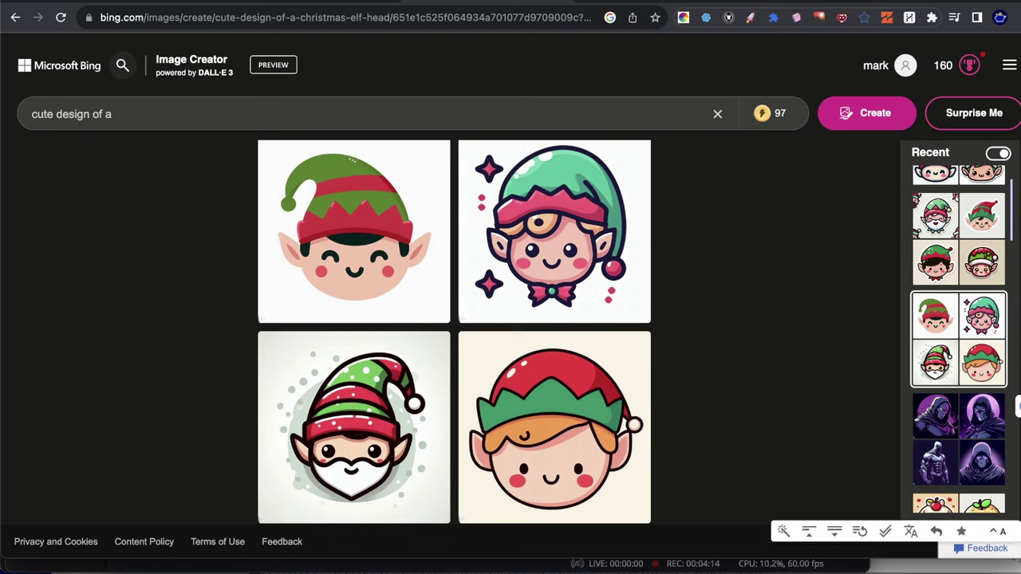
type("wh")
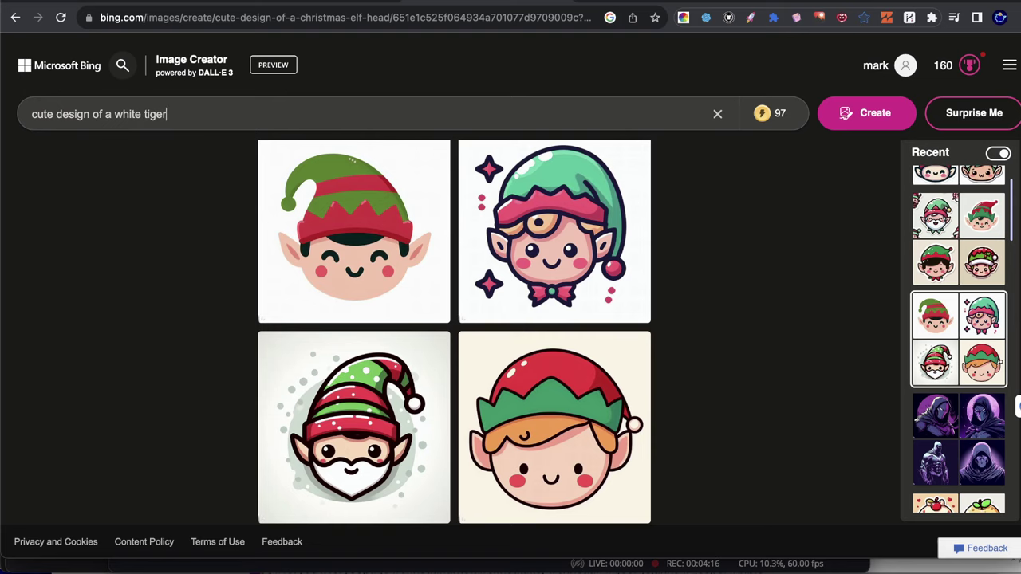
type("ite tiger")
left_click(877, 118)
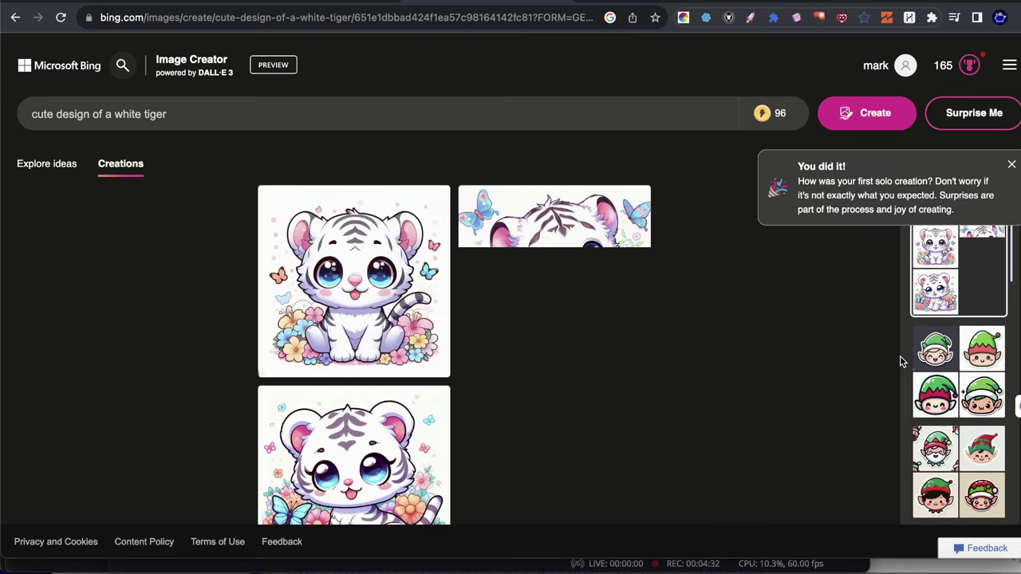
scroll(742, 437, "down", 1)
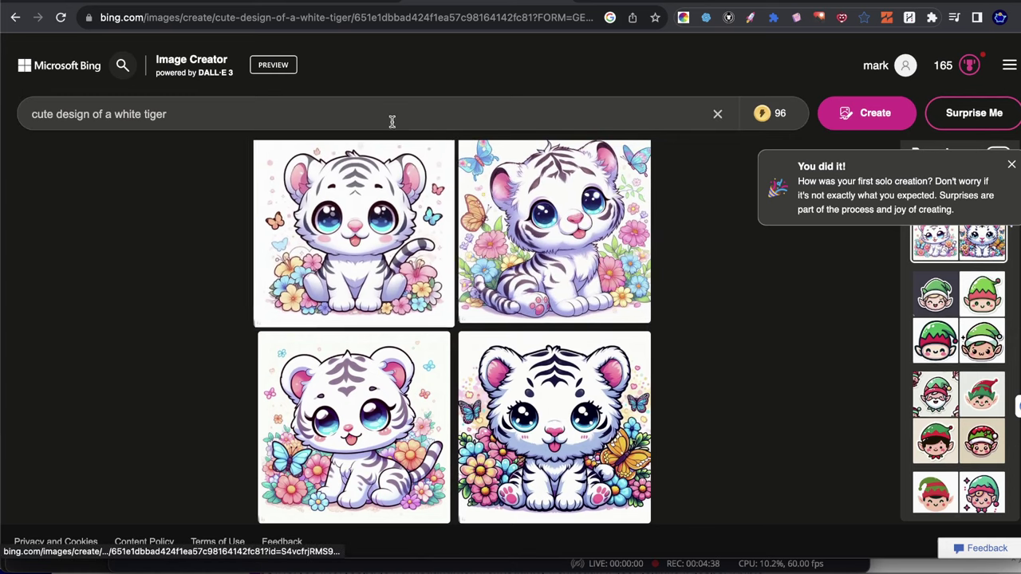
Insert 'head' before 'white' and generate 'cute design of a head white tiger' images.
left_click(116, 118)
type("head")
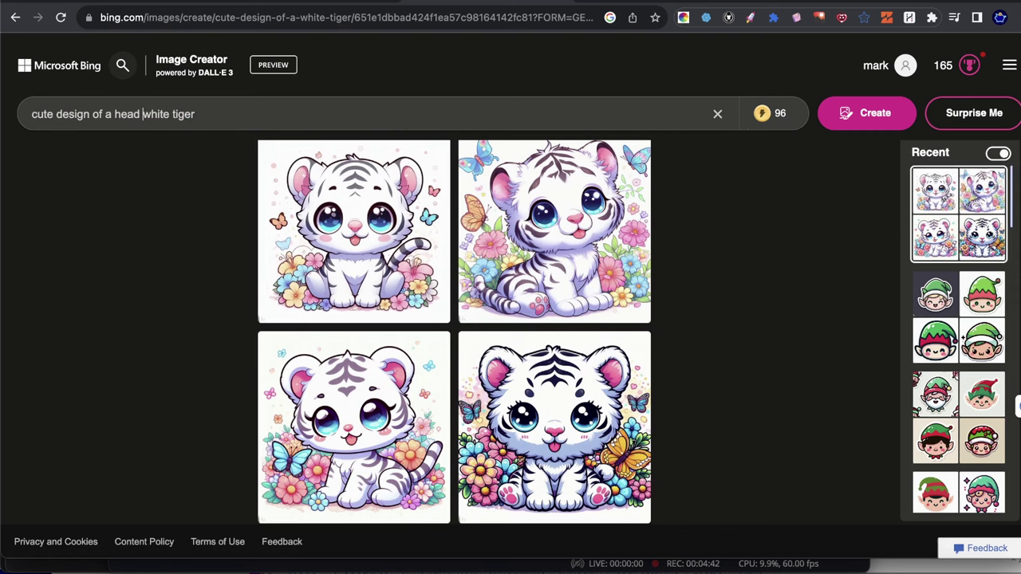
left_click(848, 113)
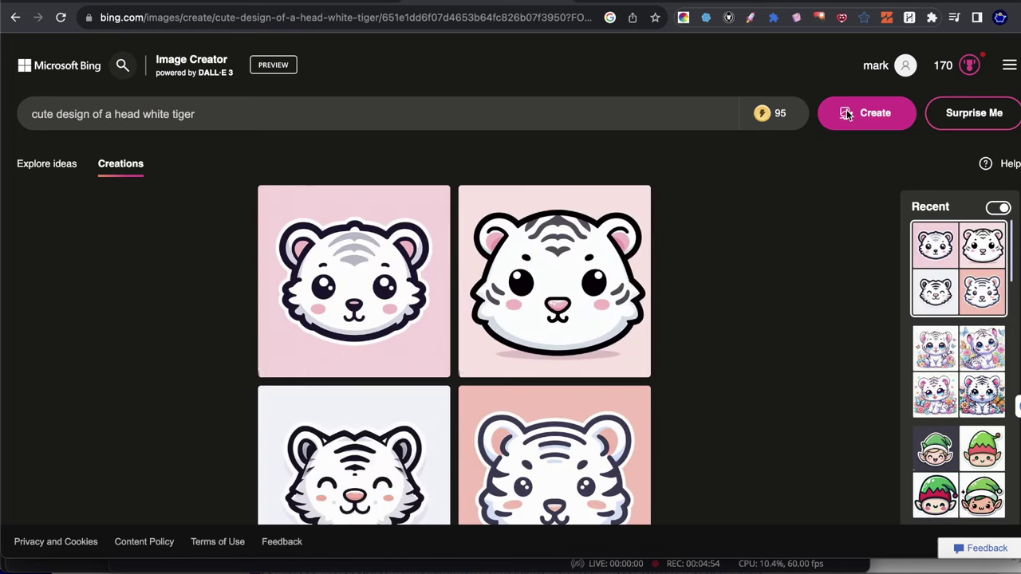
scroll(431, 239, "down", 1)
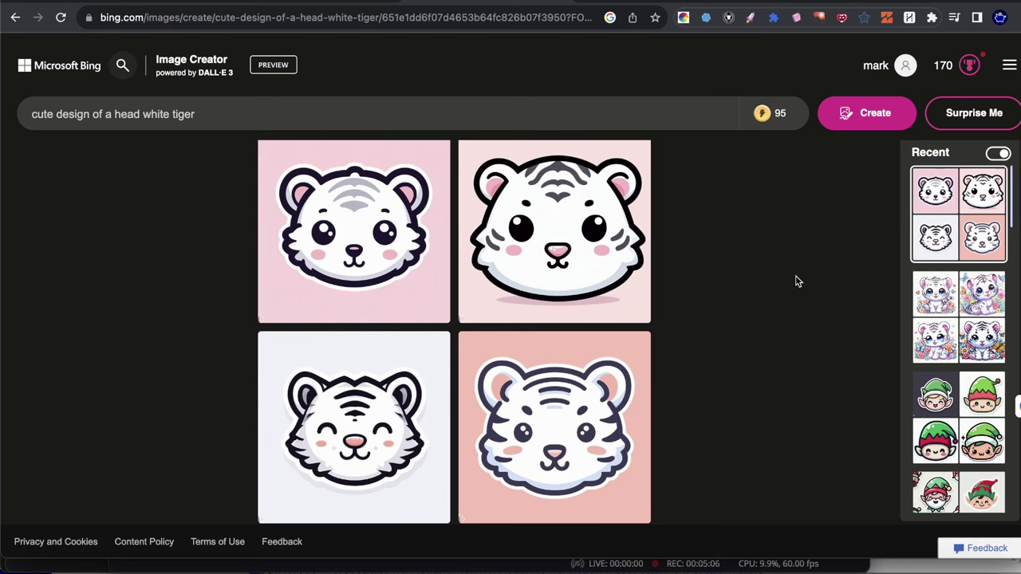
Compare the earlier white tiger and elf sticker creations, returning to the head white tiger set.
left_click(973, 302)
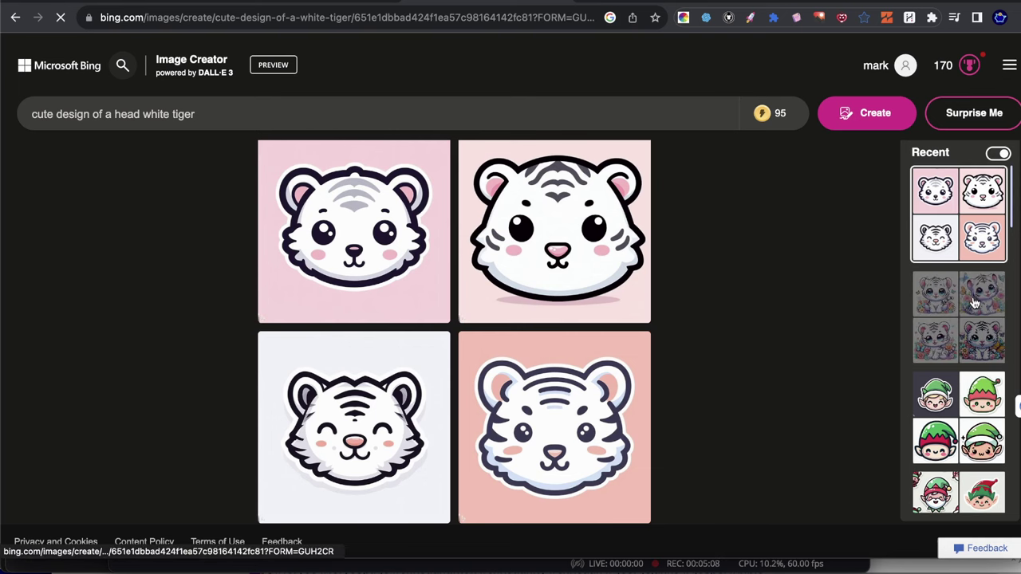
left_click(957, 268)
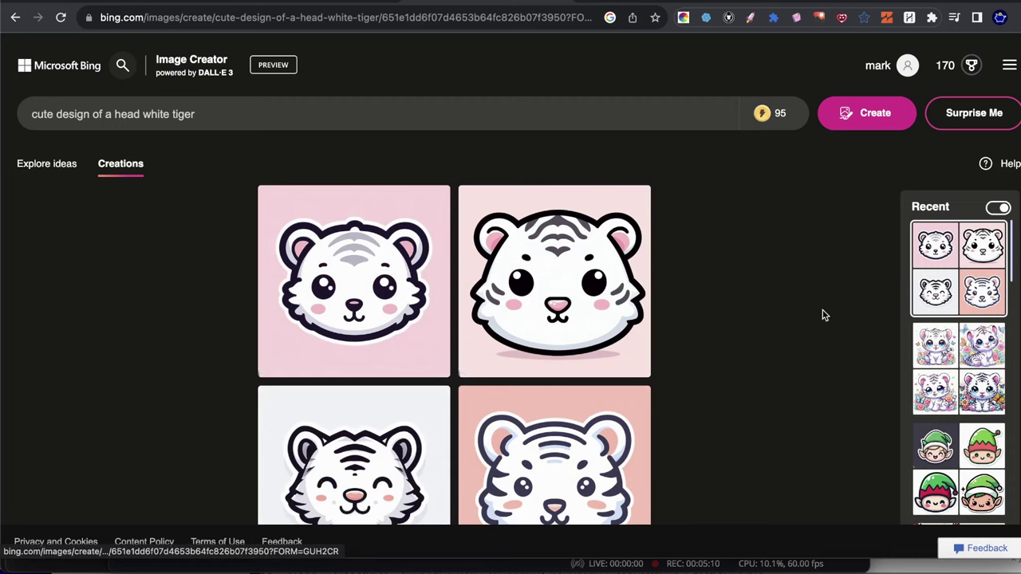
left_click(957, 368)
scroll(529, 426, "down", 1)
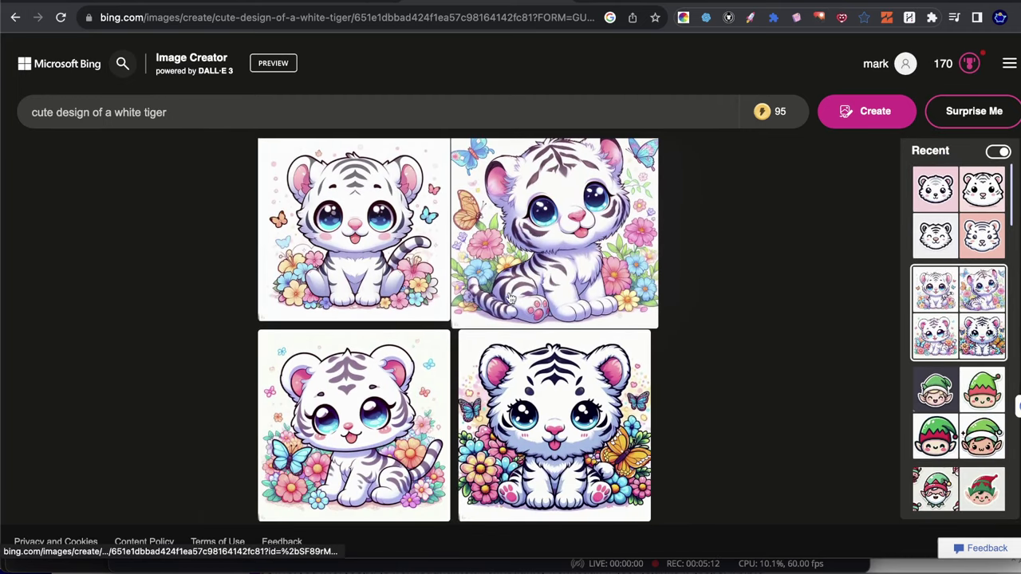
left_click(991, 228)
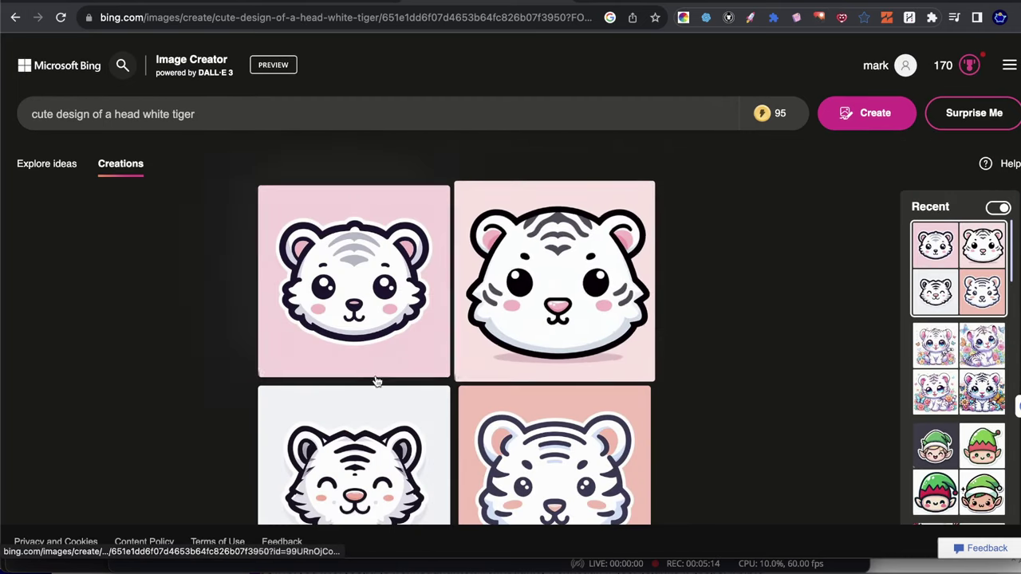
scroll(513, 337, "down", 1)
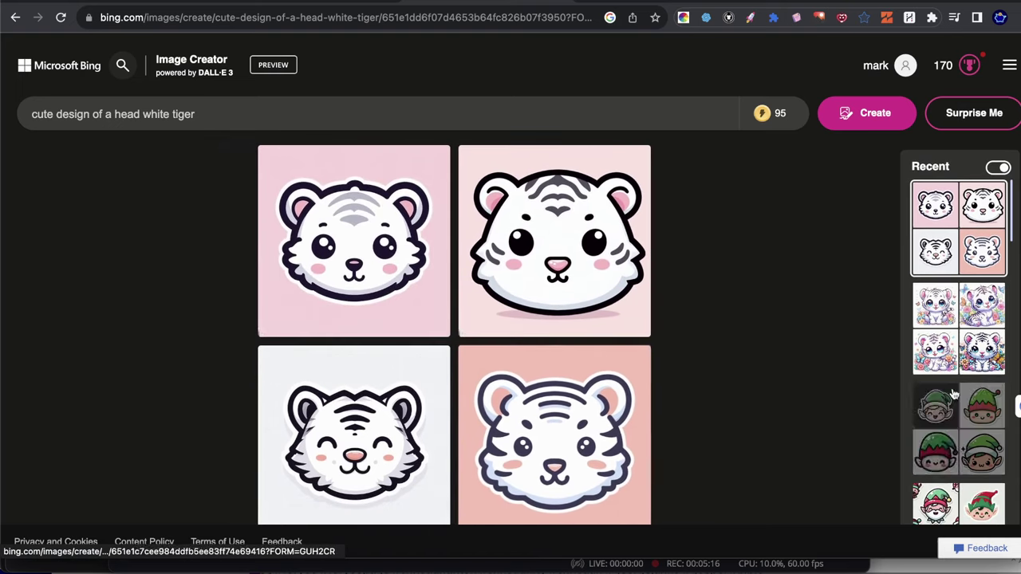
scroll(963, 341, "down", 3)
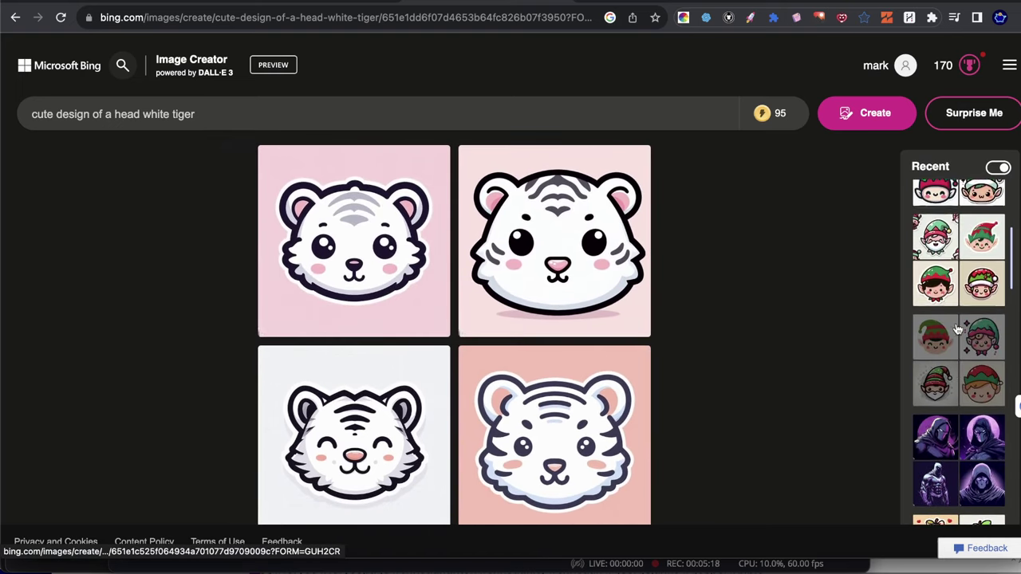
left_click(961, 343)
left_click(218, 114)
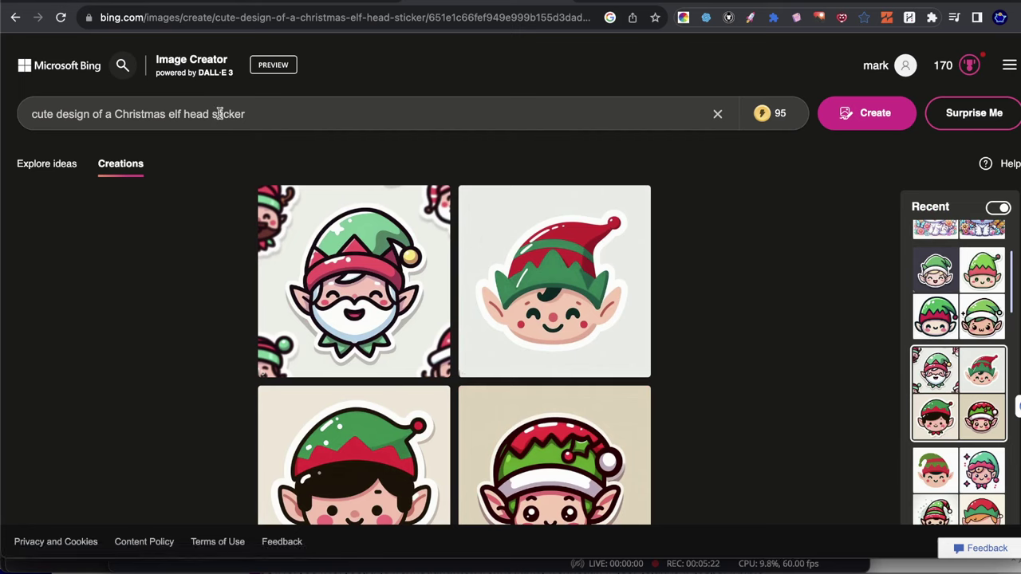
scroll(937, 318, "up", 3)
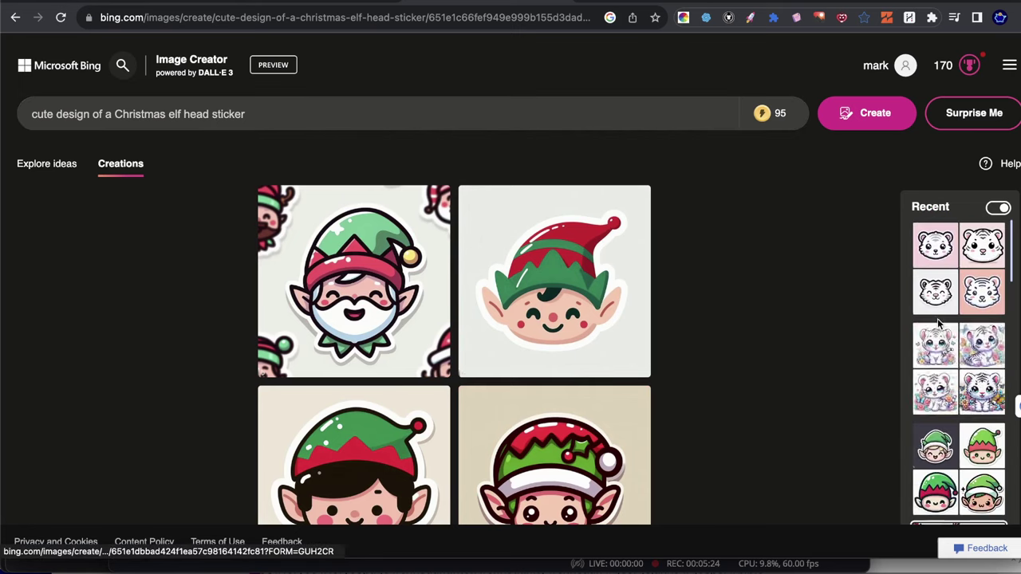
left_click(929, 272)
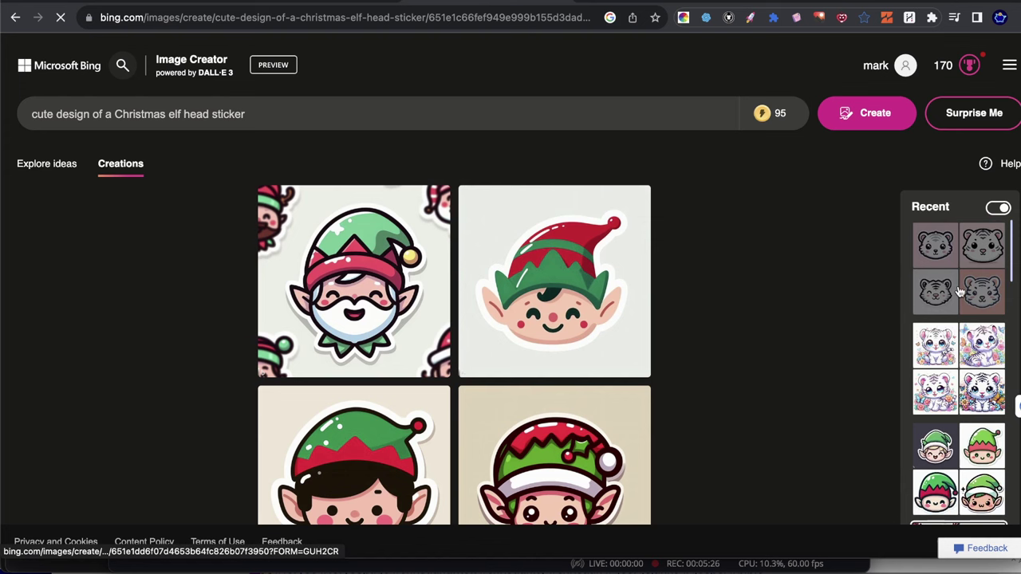
Remove 'head' and add 'sticker' to the end of the prompt, then generate four white tiger stickers.
double_click(128, 114)
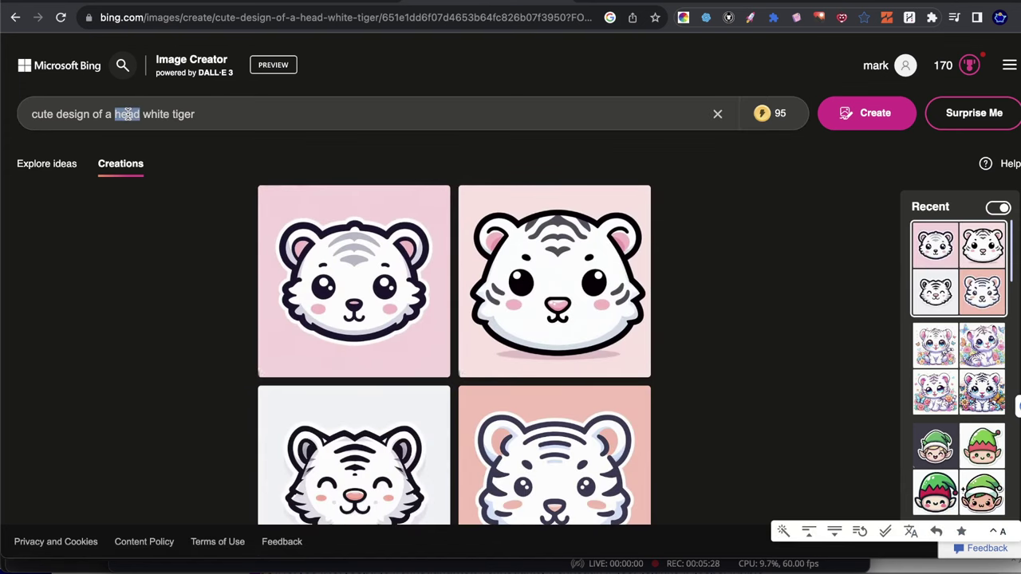
key("BackSpace")
key("BackSpace")
left_click(187, 115)
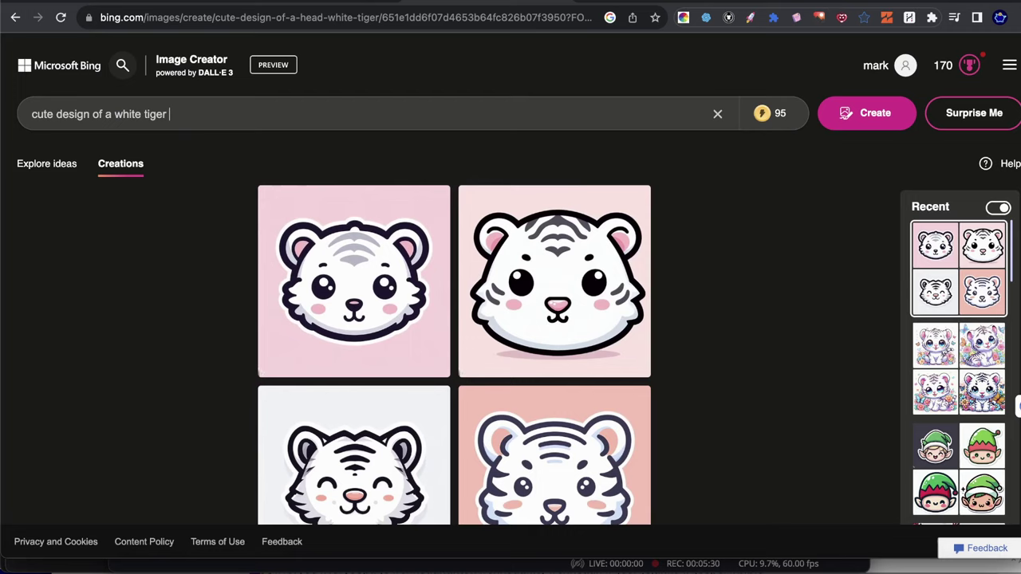
type("sticker")
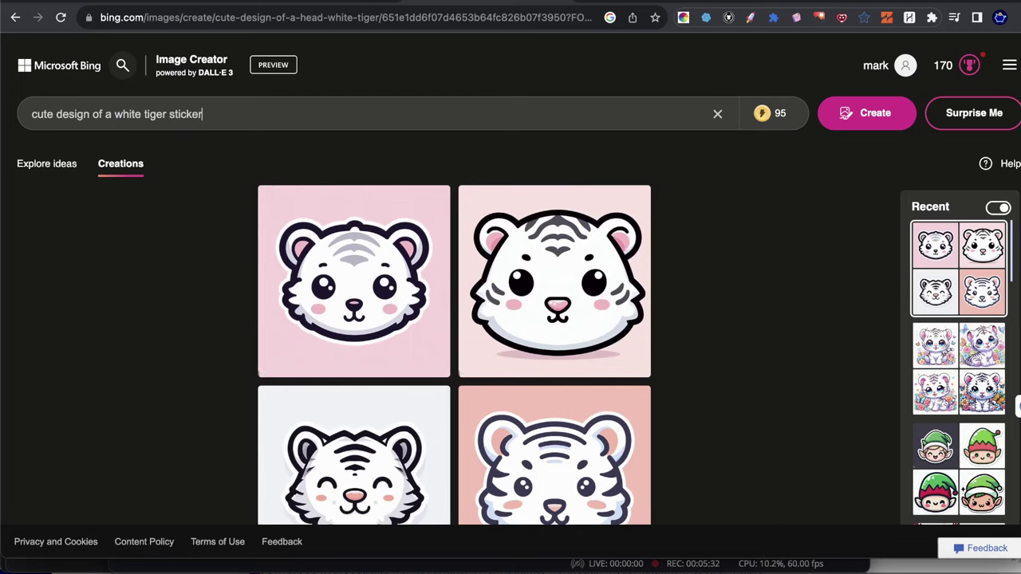
left_click(850, 117)
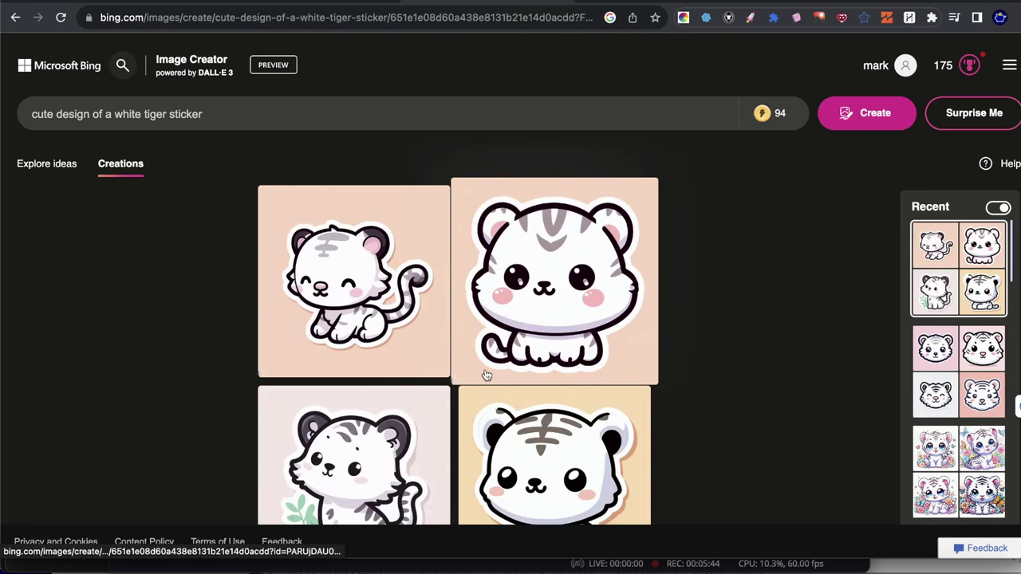
scroll(370, 236, "down", 2)
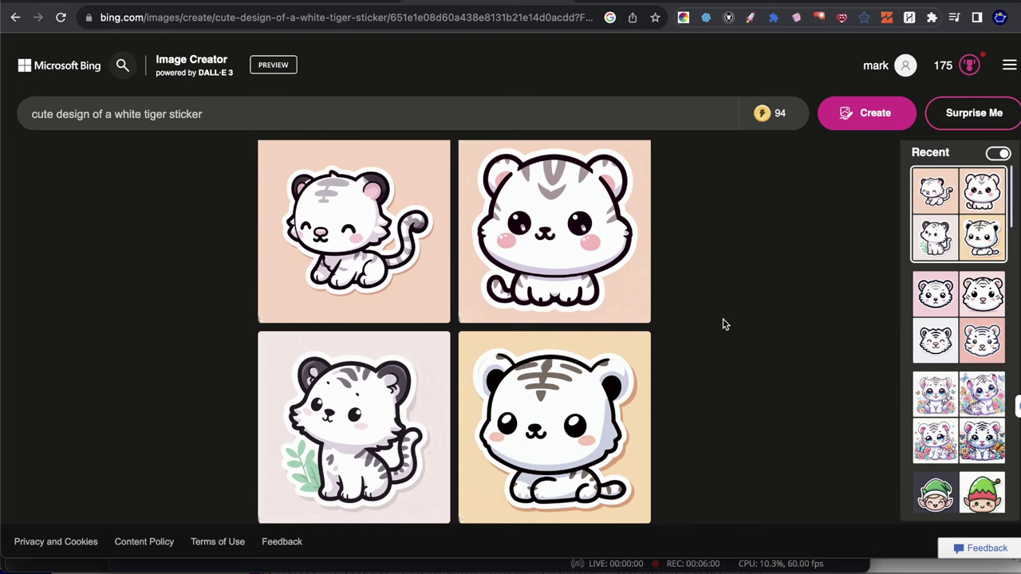
Generate 'white tiger head sticker' designs, review them, then reopen the elf kawaii sticker set.
left_click(166, 114)
type("head")
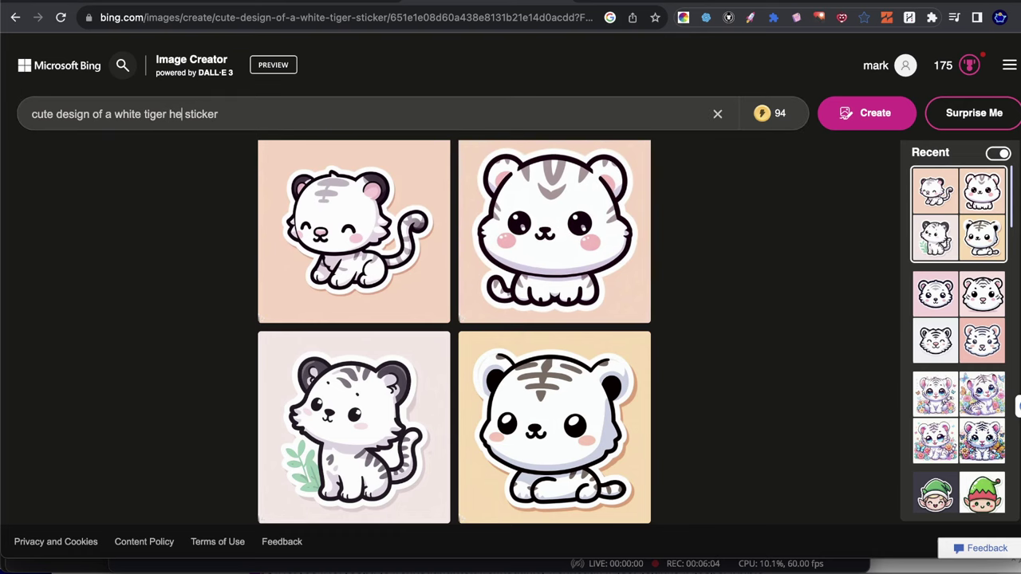
left_click(888, 109)
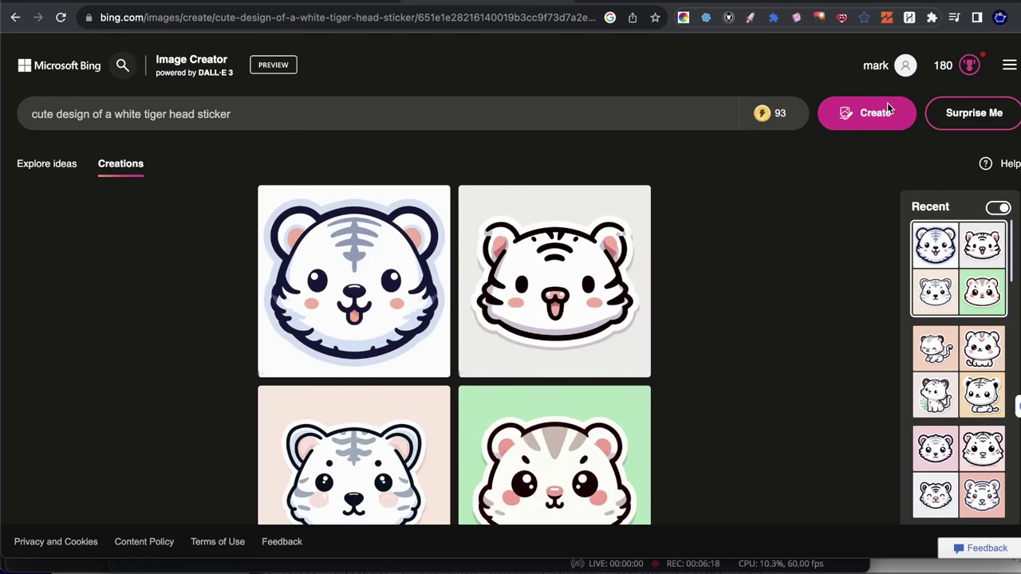
scroll(717, 194, "down", 1)
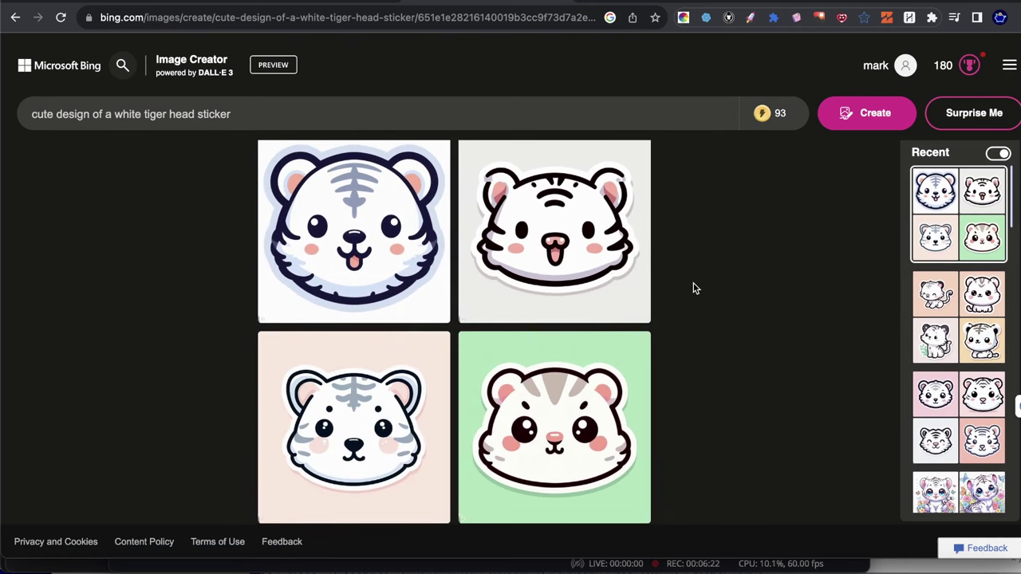
scroll(606, 247, "up", 1)
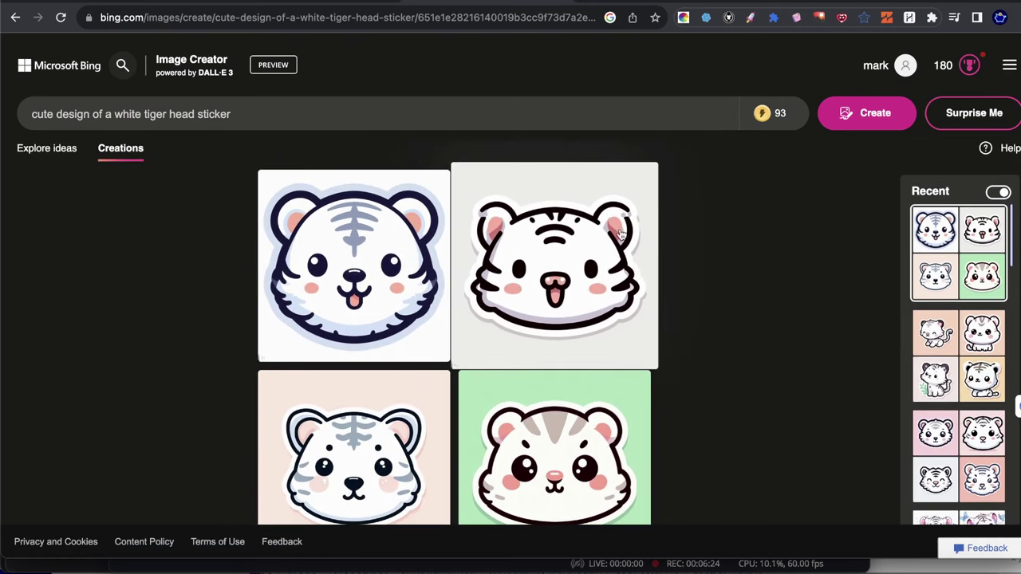
scroll(628, 283, "down", 1)
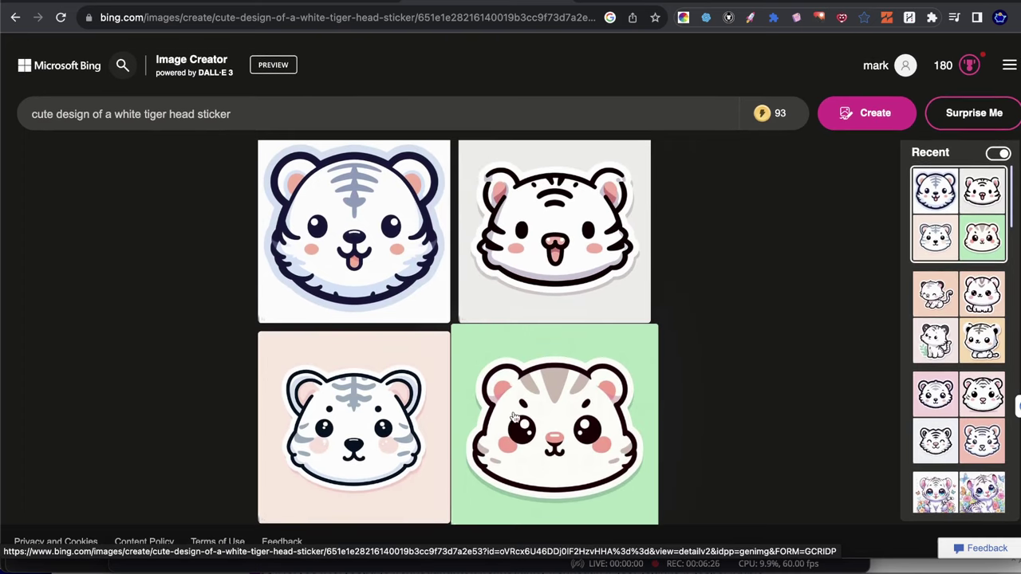
scroll(375, 307, "up", 2)
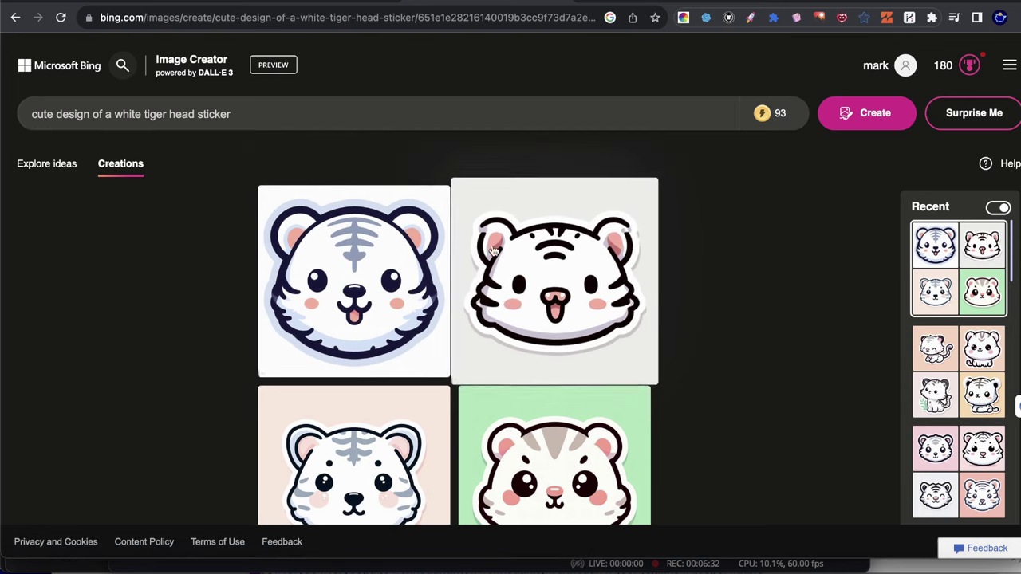
scroll(957, 310, "down", 5)
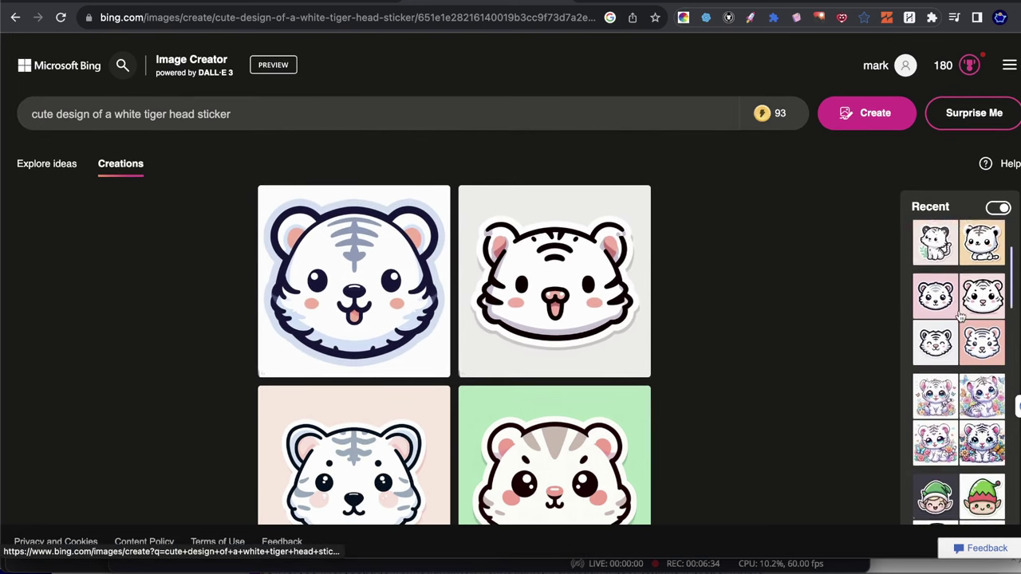
left_click(976, 415)
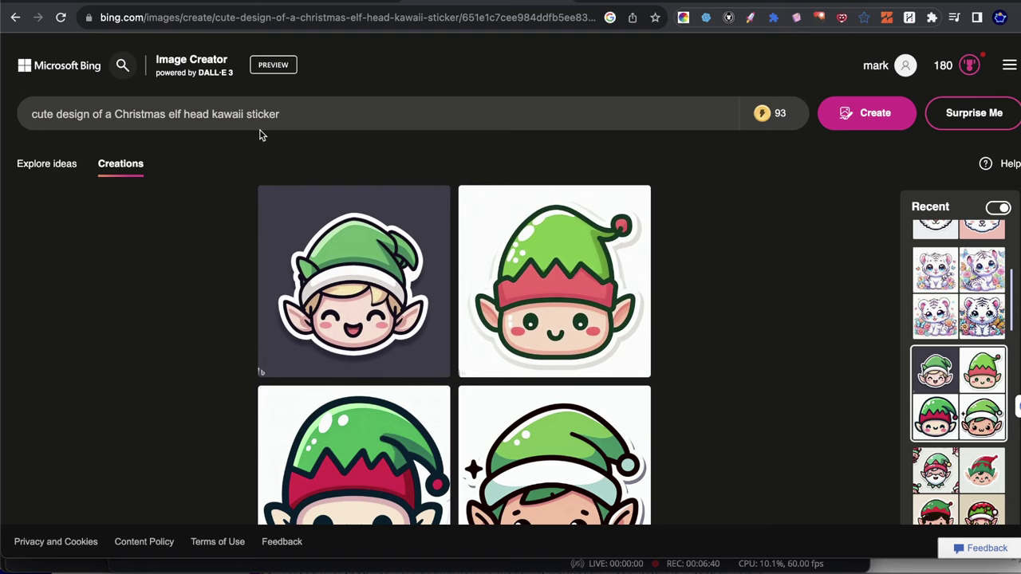
Select 'kawaii sticker' in the elf prompt and return to the white tiger sticker creation.
left_click_drag(285, 114, 211, 114)
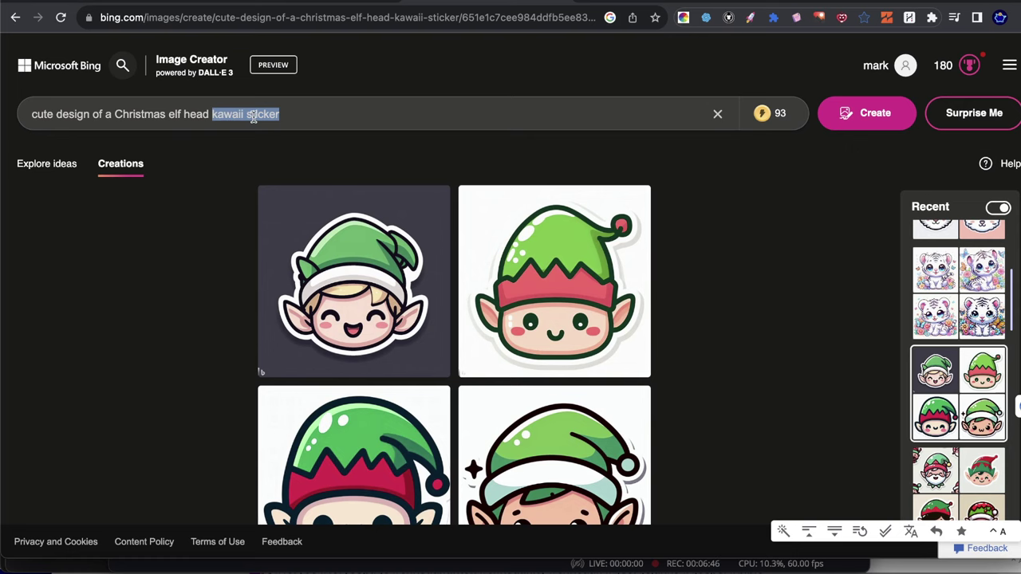
scroll(959, 282, "up", 3)
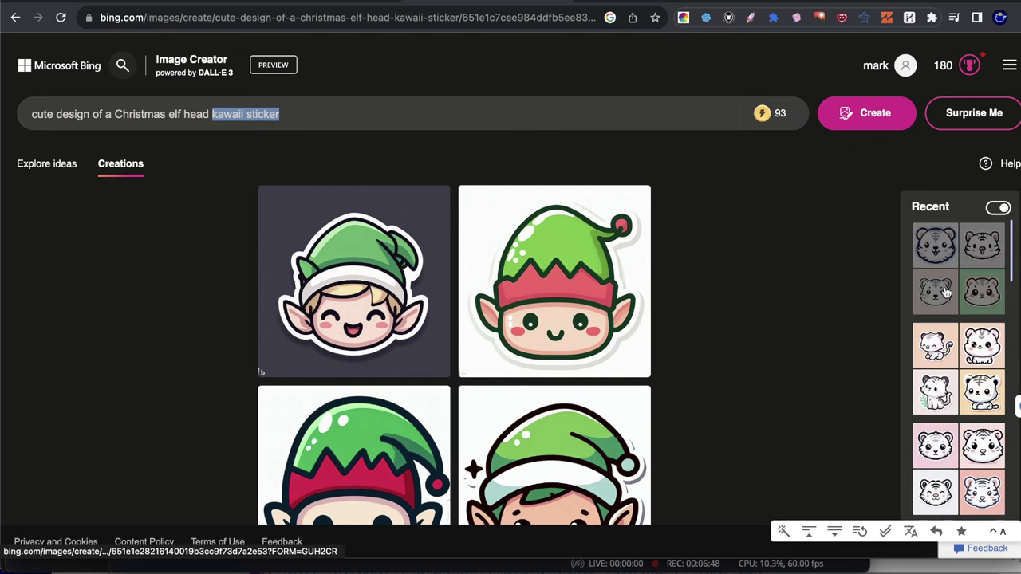
left_click(960, 283)
Edit the prompt to 'cute design of a white tiger kawaii sticker' and generate the images.
left_click_drag(289, 111, 223, 113)
key("BackSpace")
key("BackSpace")
key("BackSpace")
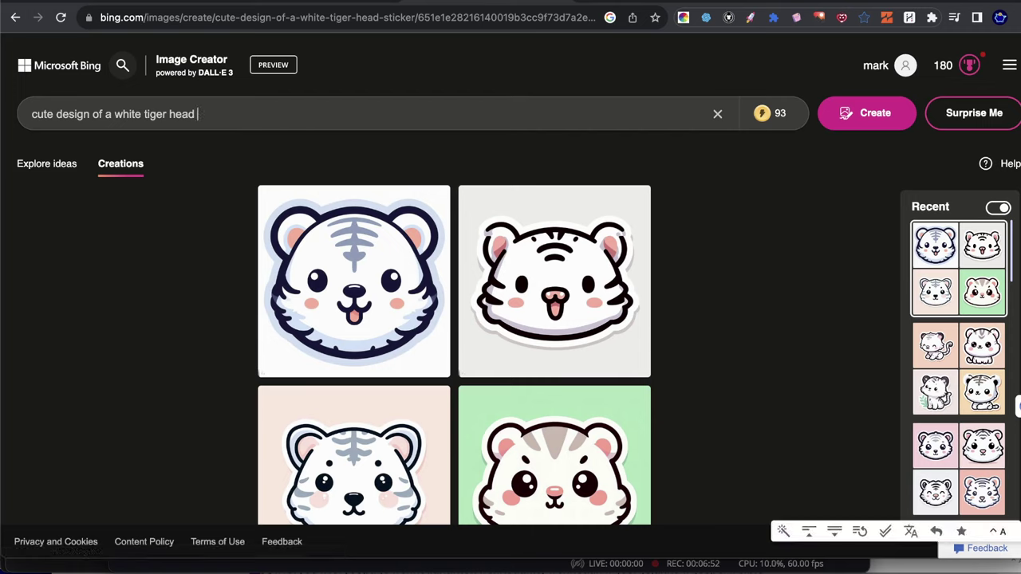
type("kawaii sticker")
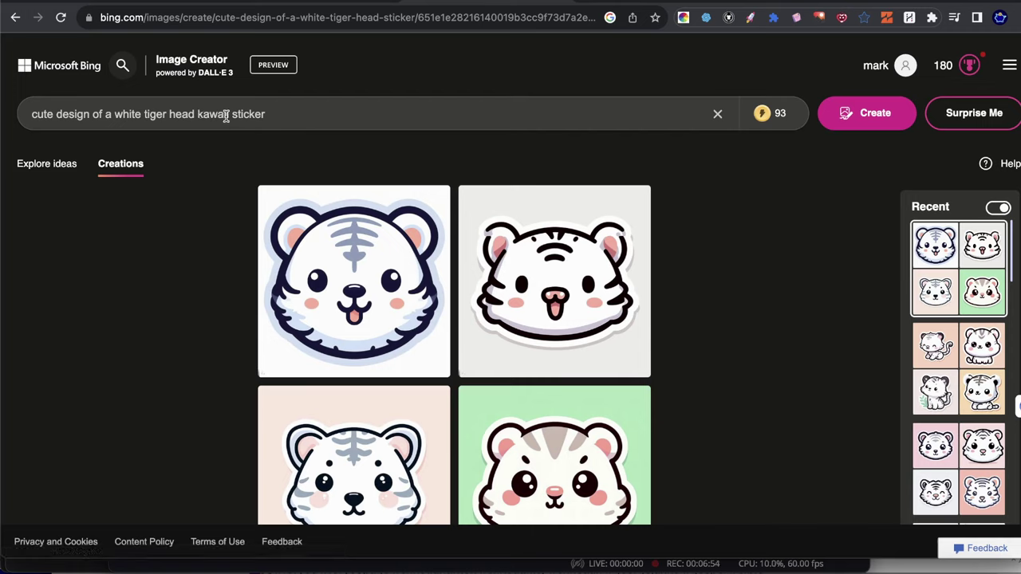
double_click(179, 114)
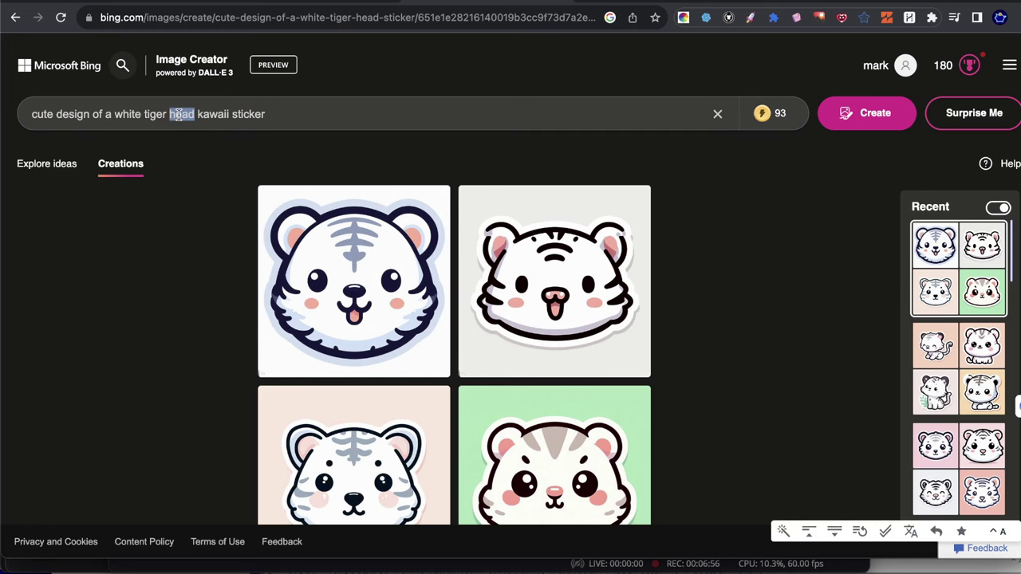
key("BackSpace")
left_click(883, 112)
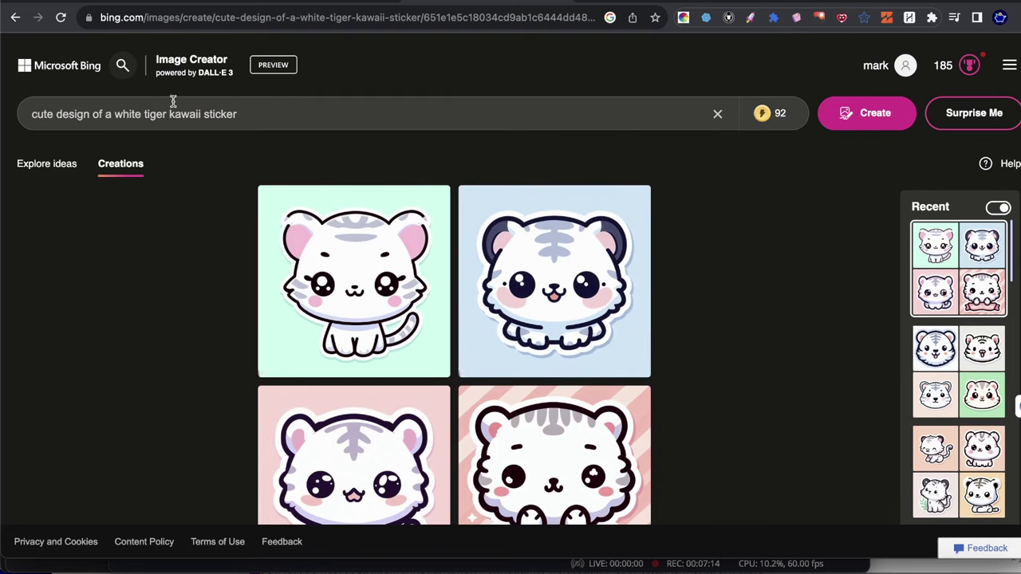
scroll(682, 230, "down", 1)
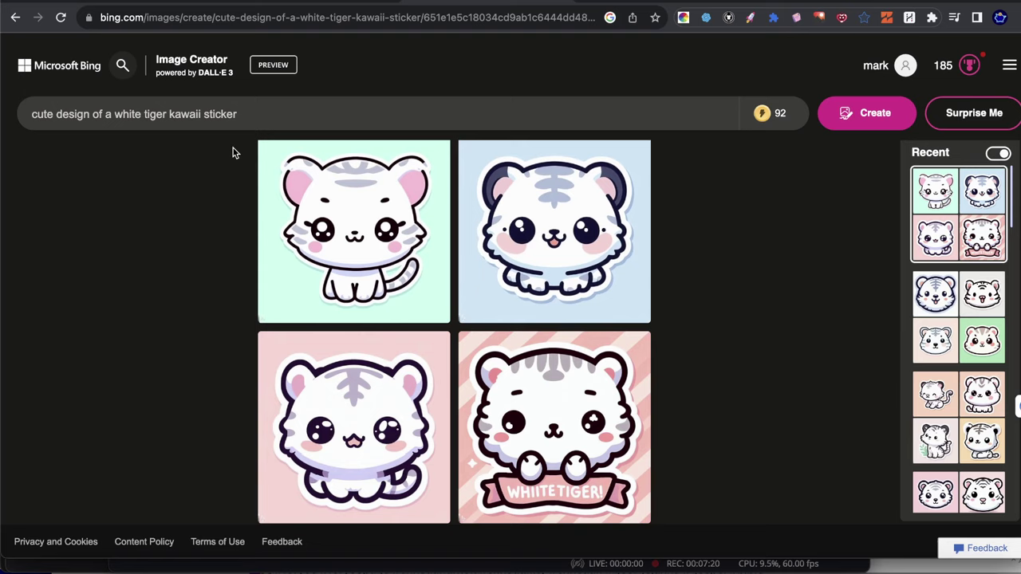
Insert 'head' before 'kawaii' and generate four white tiger head kawaii stickers.
left_click(169, 114)
type("head")
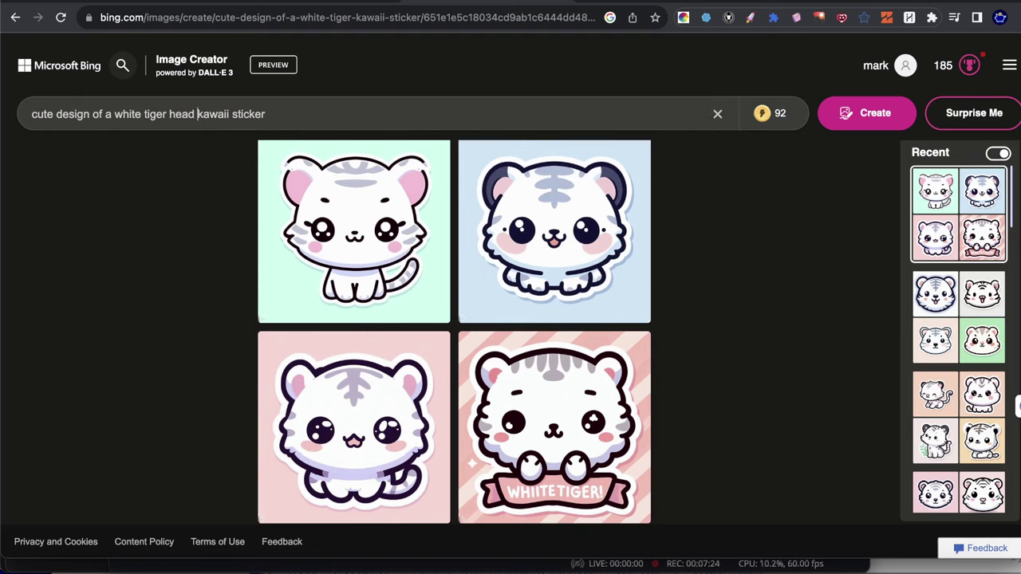
left_click(847, 108)
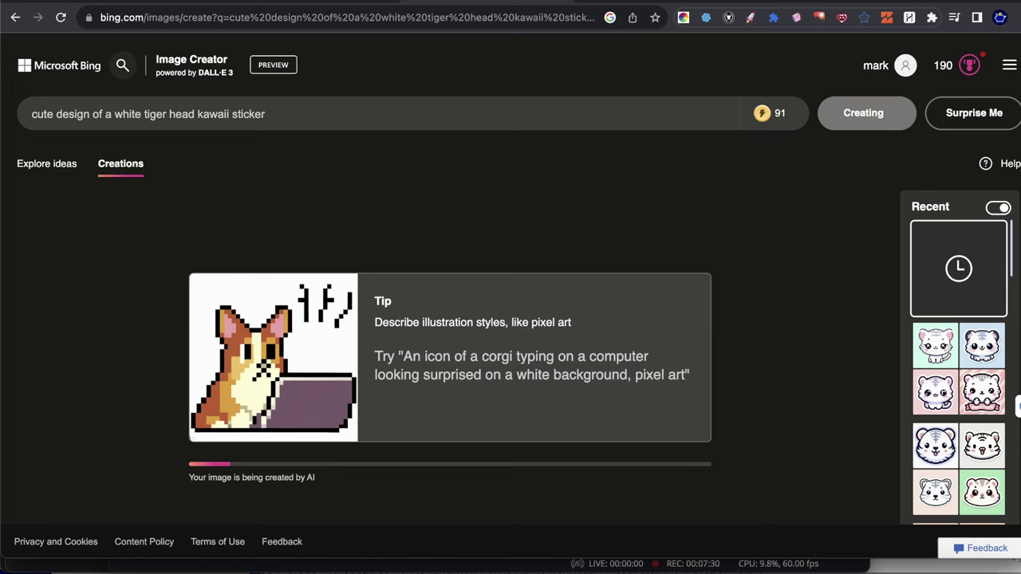
scroll(945, 319, "down", 3)
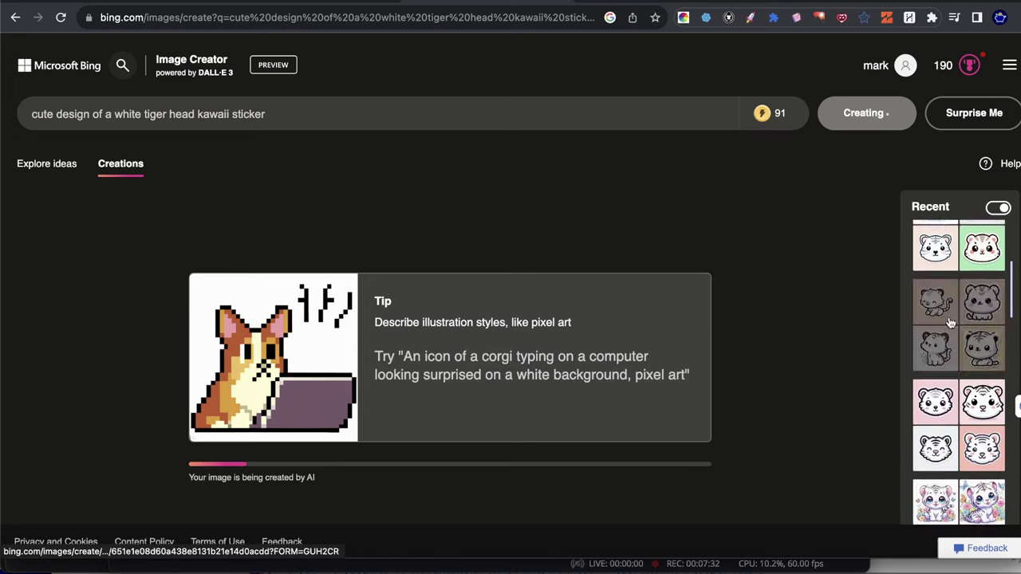
scroll(950, 322, "down", 3)
scroll(947, 315, "up", 2)
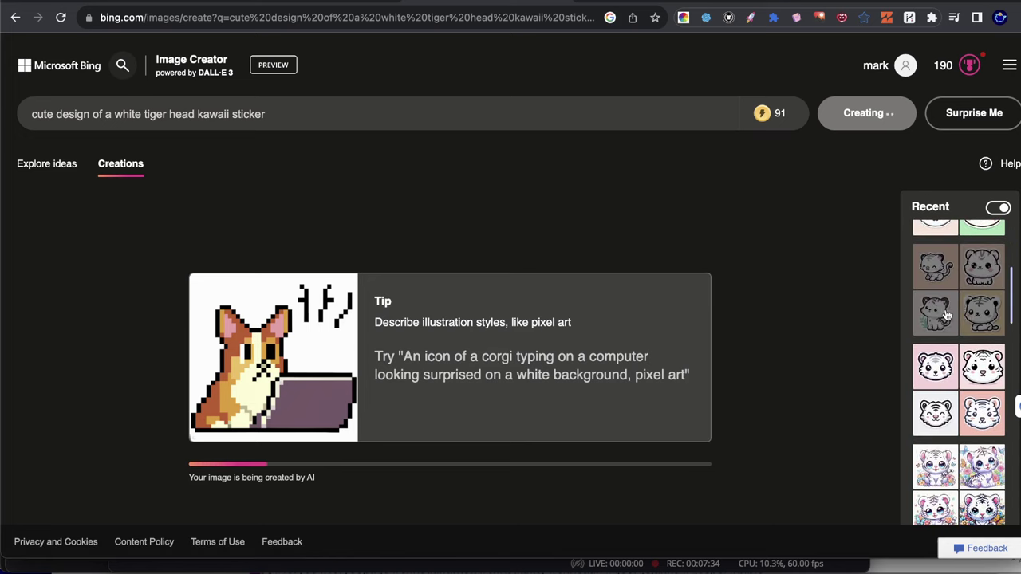
scroll(895, 327, "down", 1)
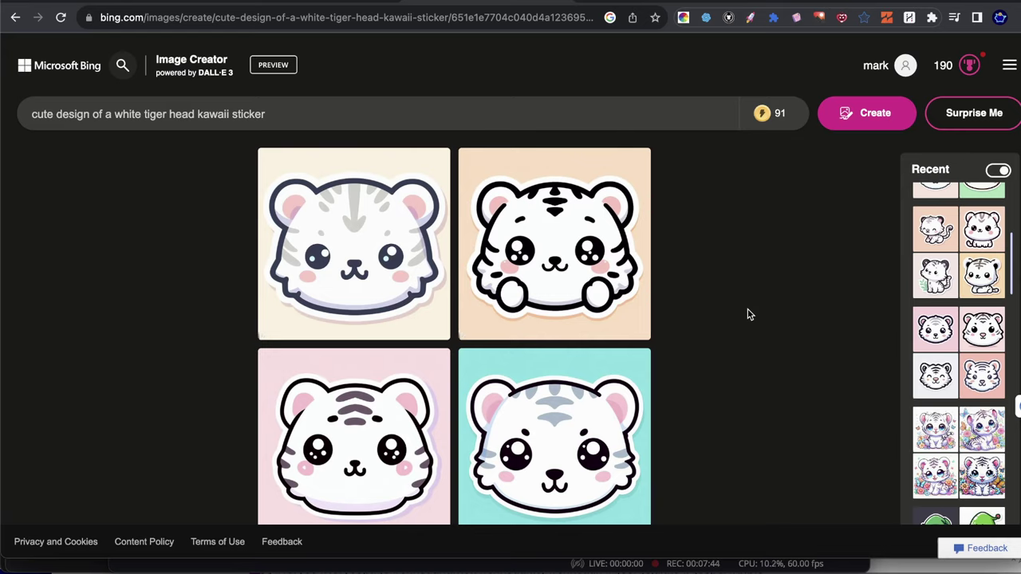
scroll(957, 283, "up", 2)
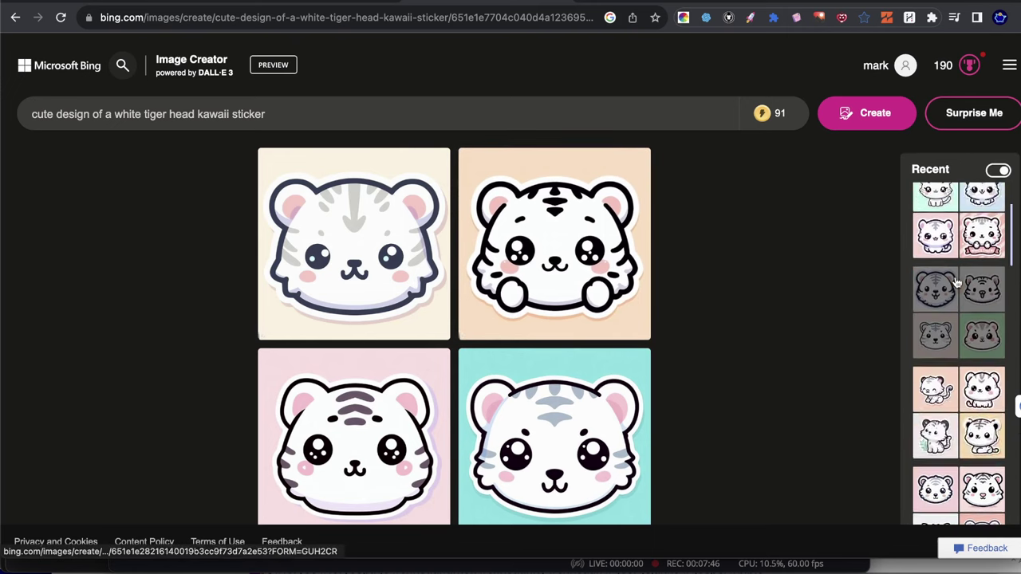
scroll(957, 283, "up", 2)
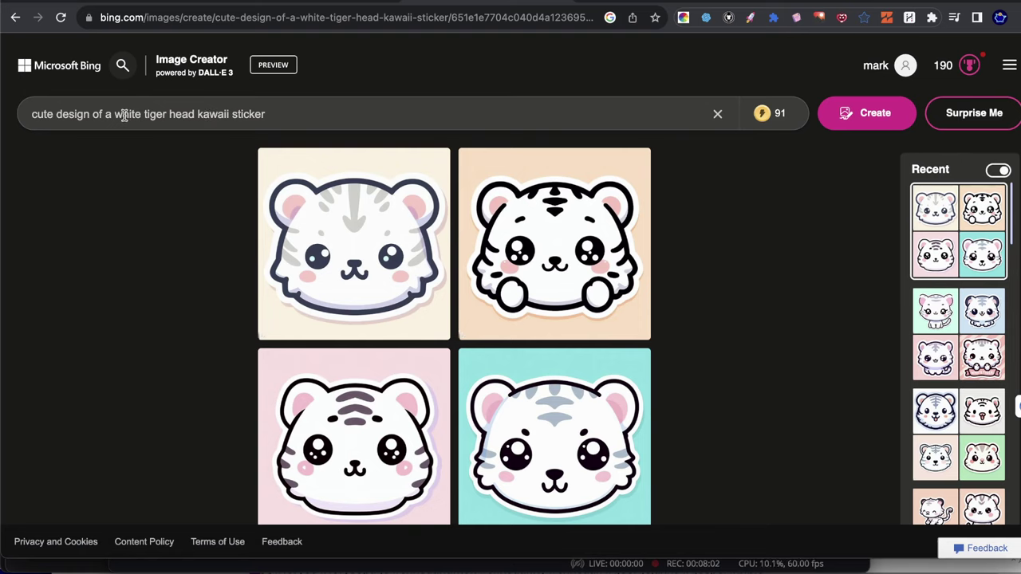
Replace 'white tiger' with 'santa' in the prompt and generate kawaii Santa head stickers.
left_click_drag(116, 114, 167, 114)
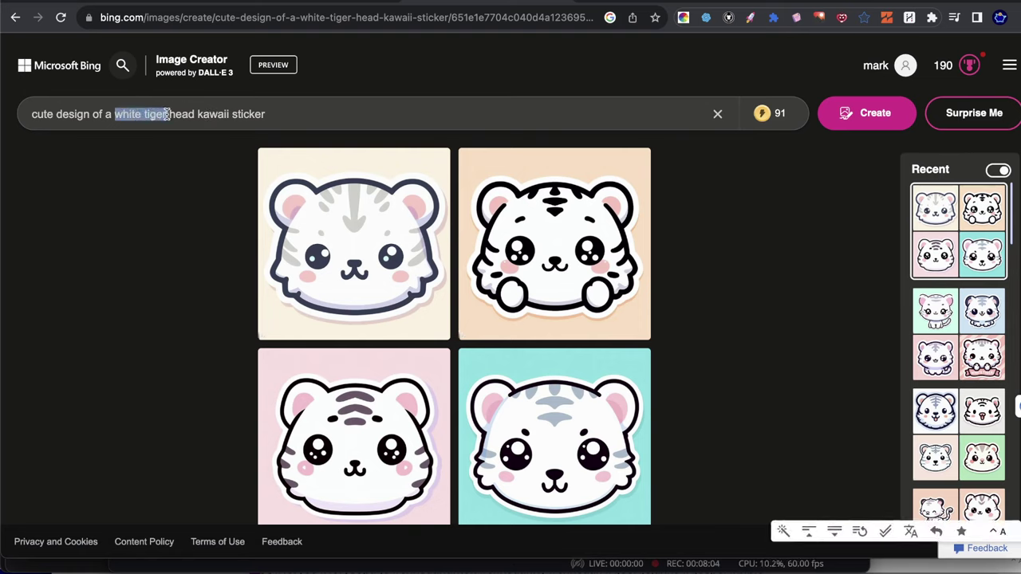
type("santa")
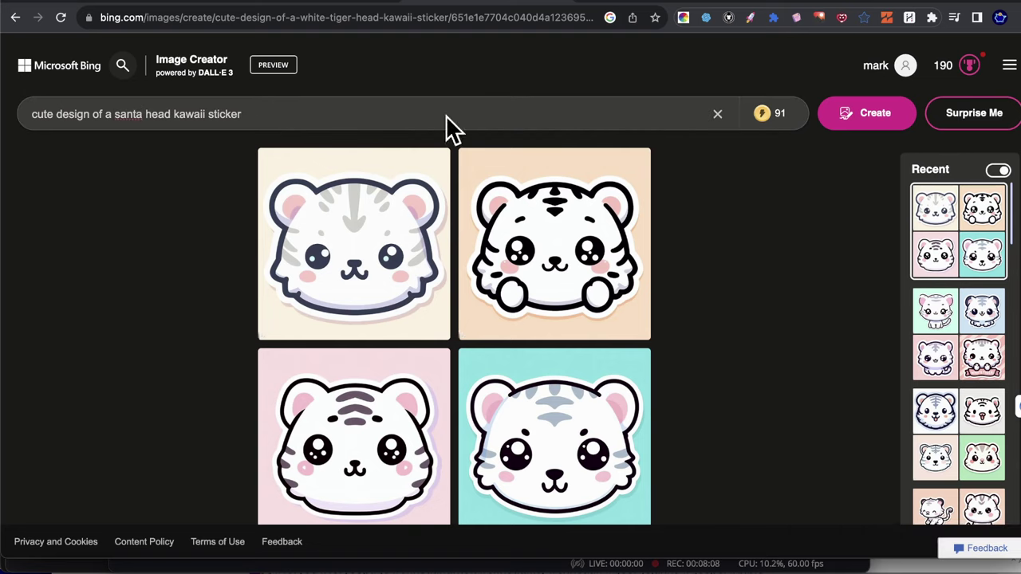
left_click(867, 112)
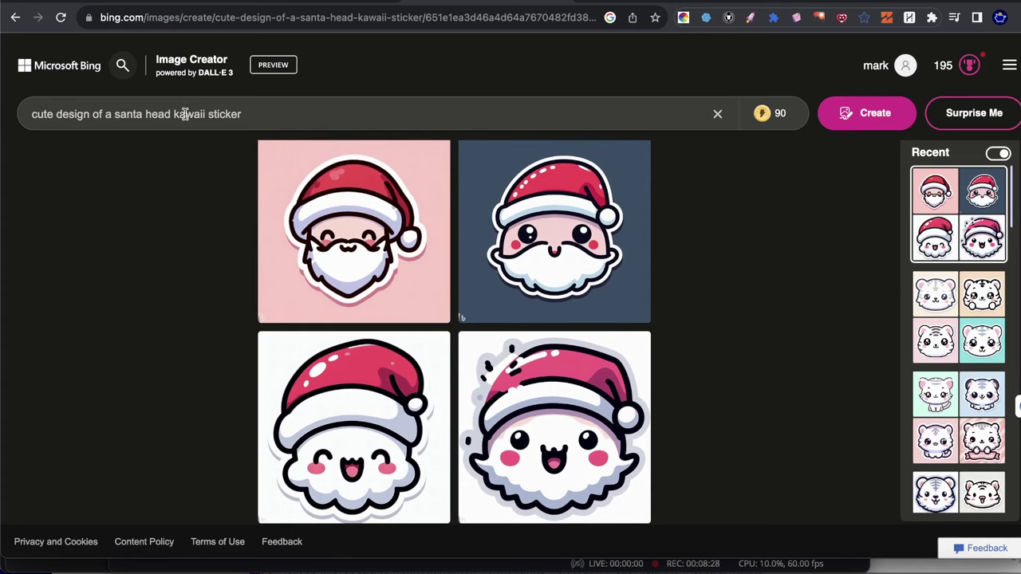
Delete 'kawaii' from the prompt and generate plain Santa head stickers.
double_click(185, 114)
key("BackSpace")
key("BackSpace")
key("BackSpace")
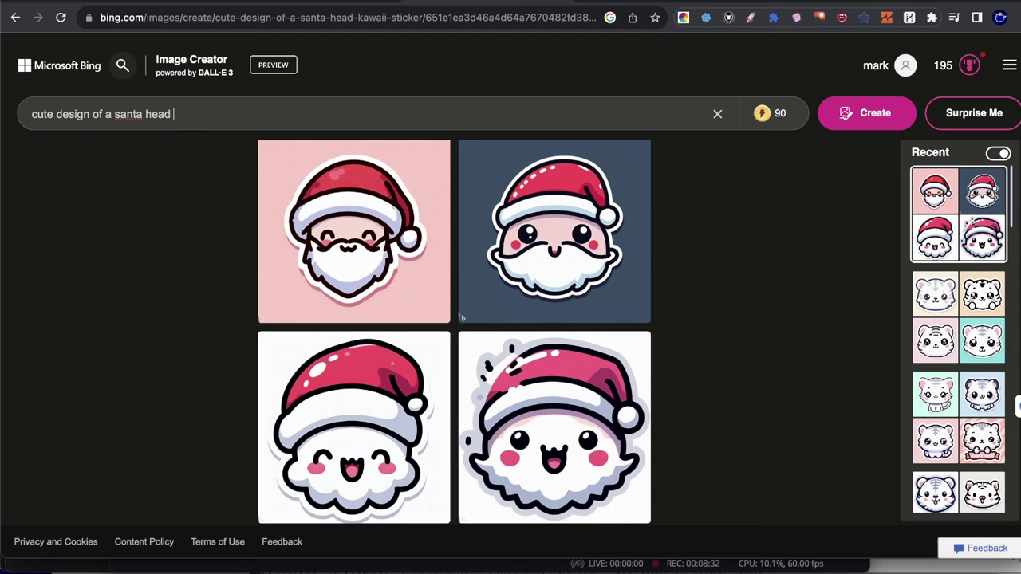
left_click(859, 115)
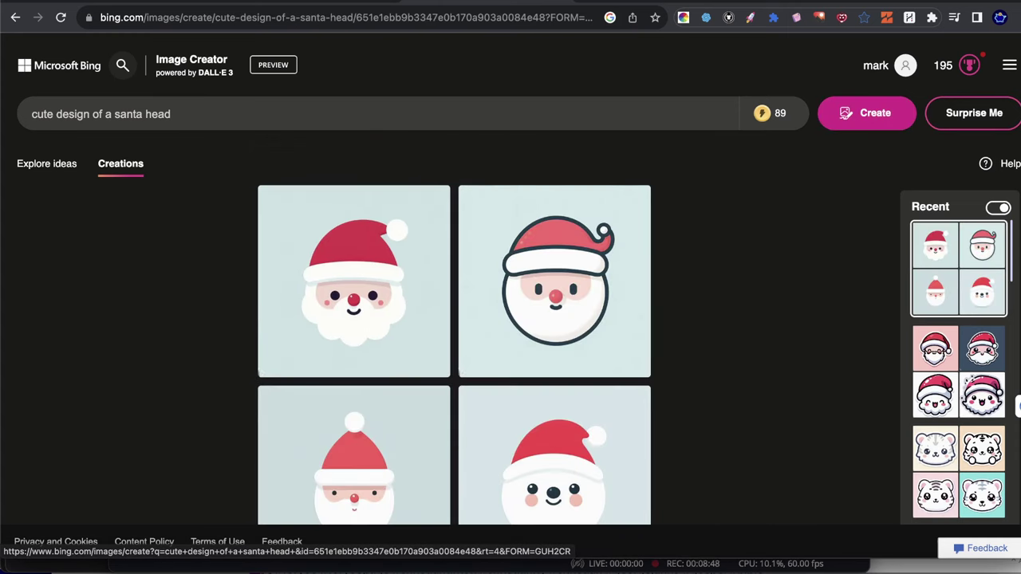
scroll(949, 323, "down", 5)
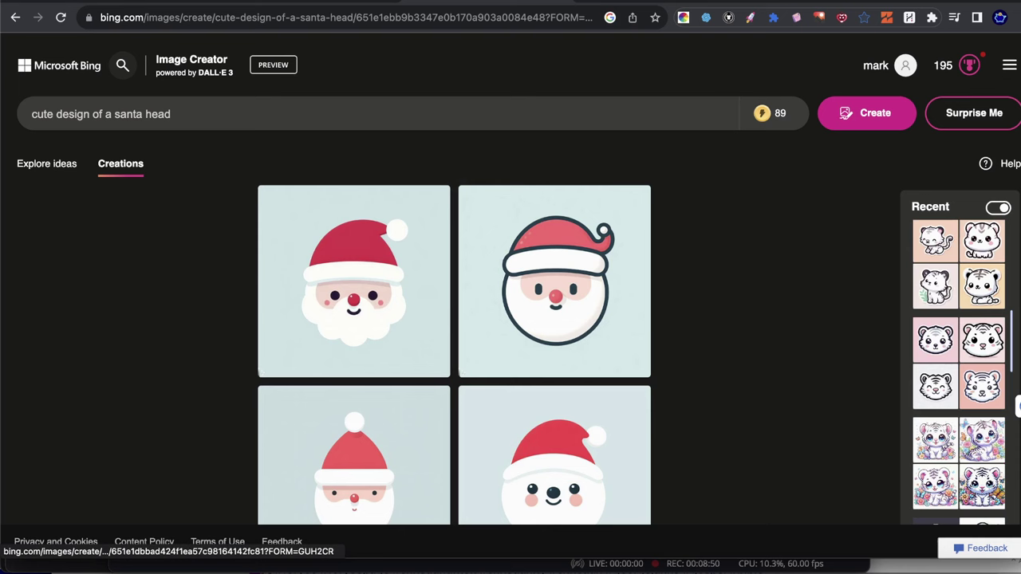
scroll(529, 376, "down", 1)
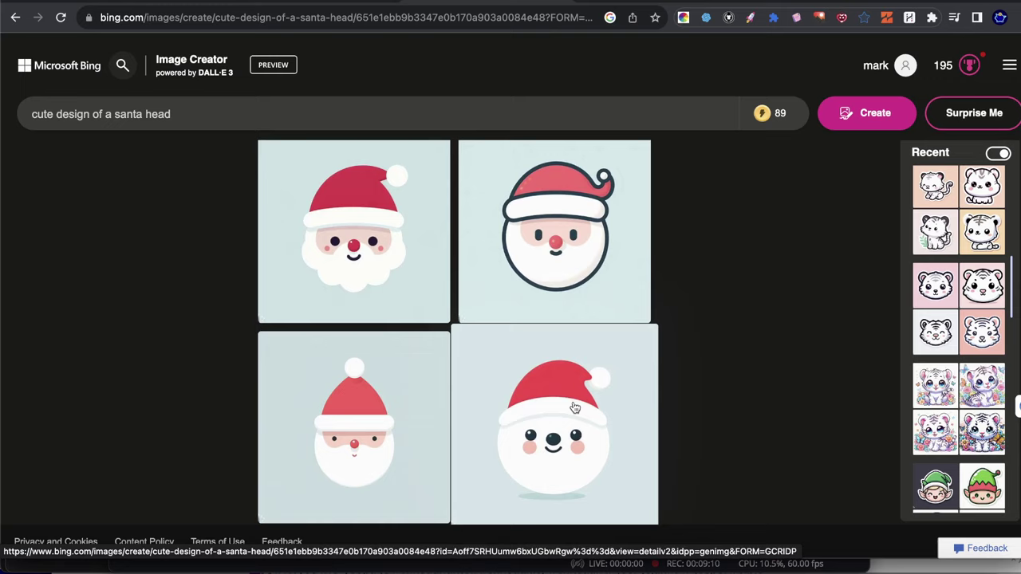
Reopen the white tiger creation, swap 'white tiger' for 'santa', and generate full-body cute Santa images.
left_click(970, 408)
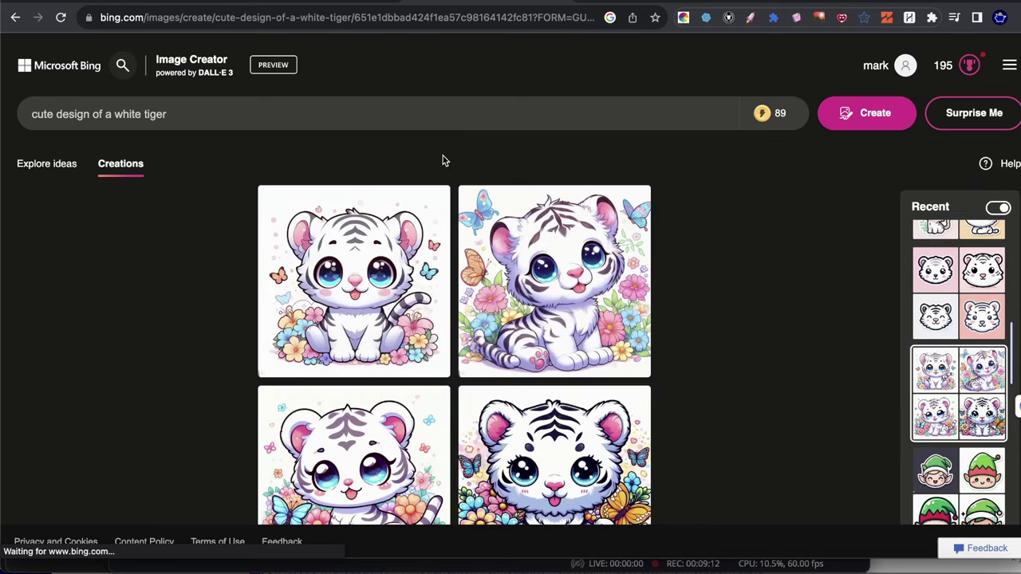
scroll(781, 390, "down", 1)
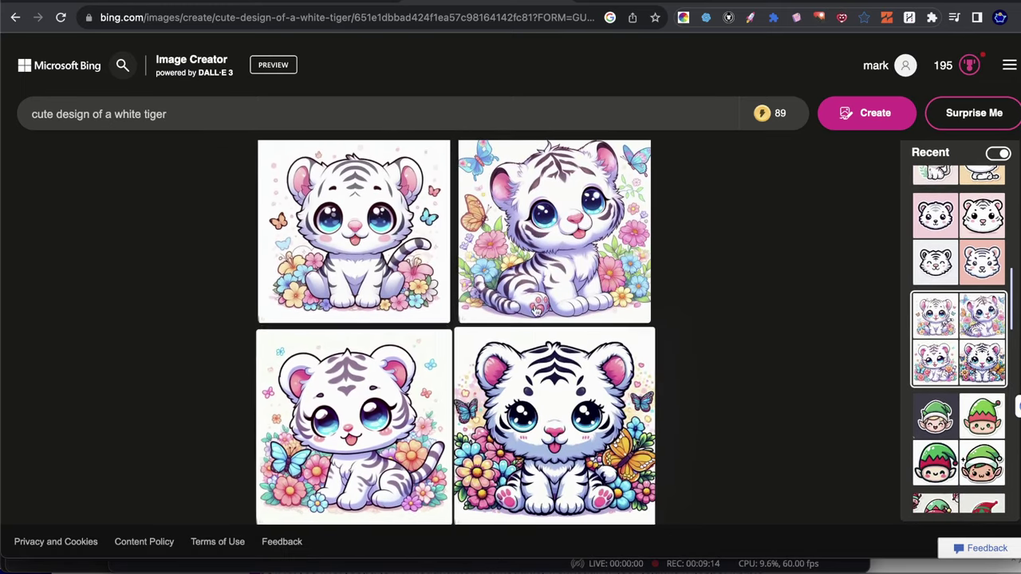
left_click(83, 128)
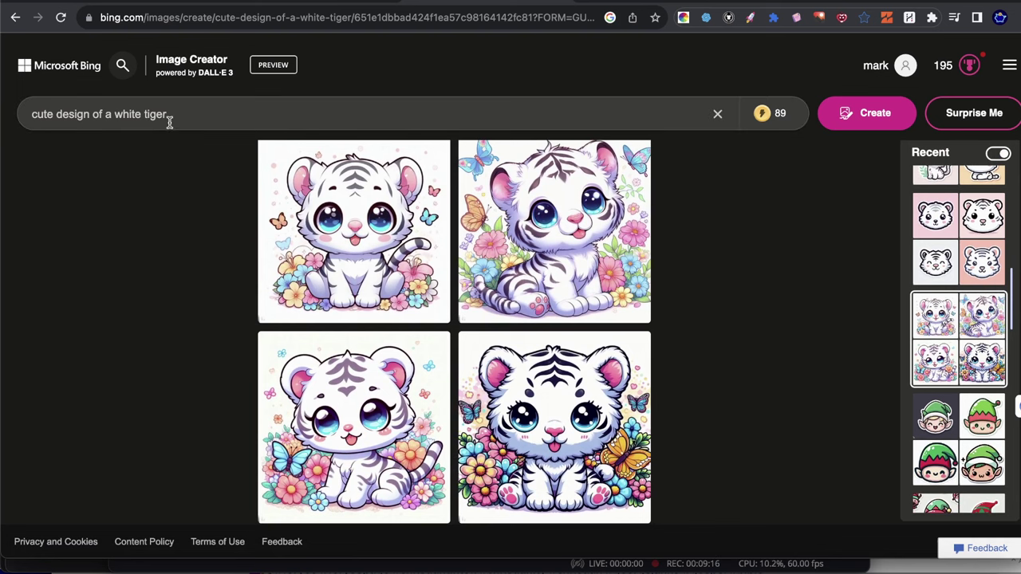
left_click_drag(114, 118, 168, 118)
key("BackSpace")
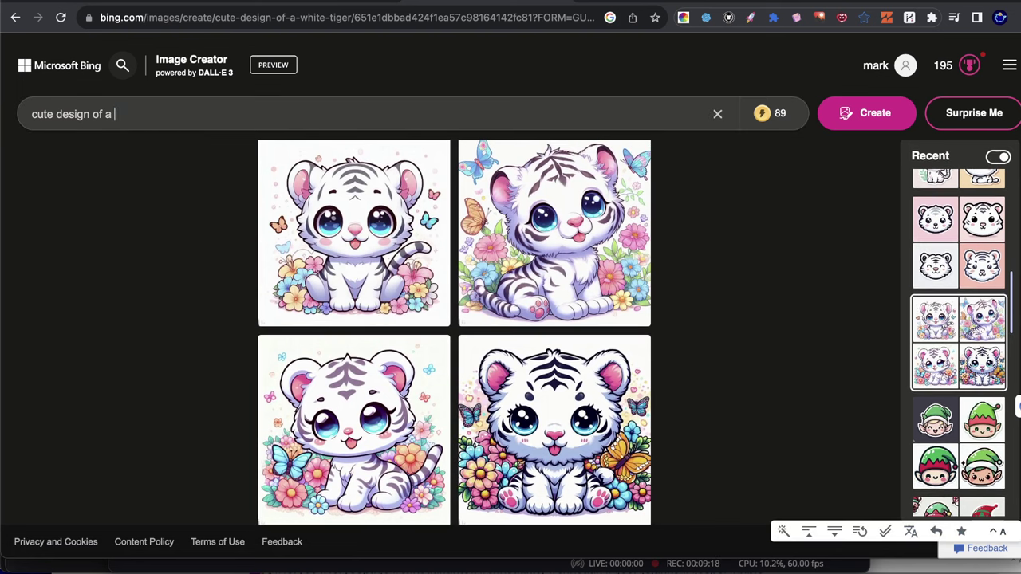
type("santa")
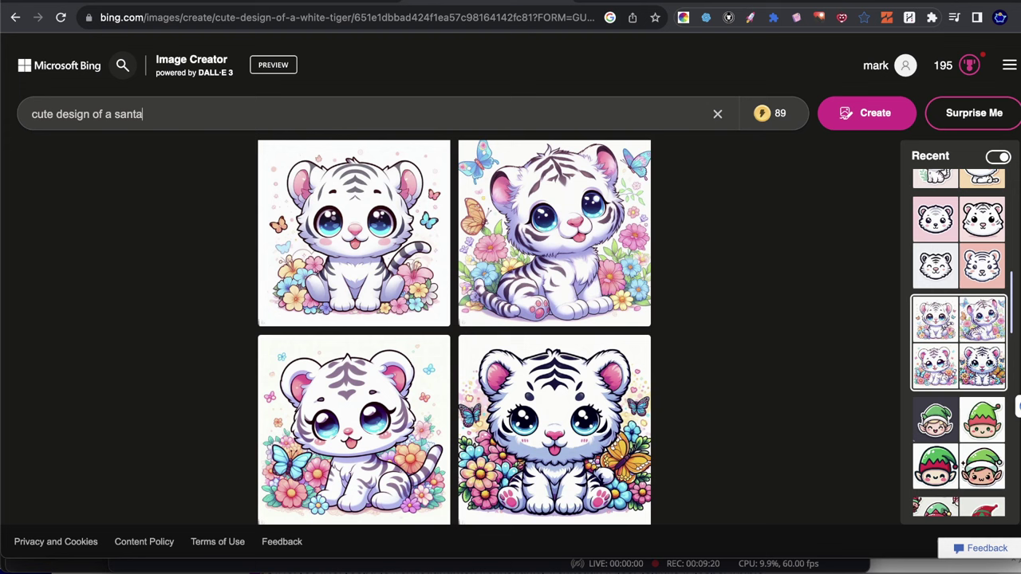
left_click(866, 114)
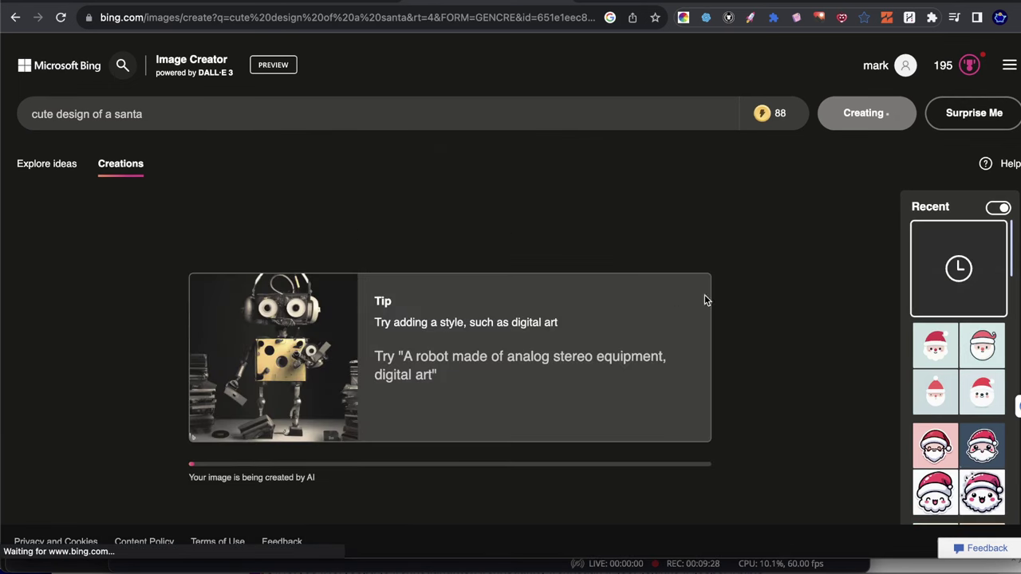
scroll(968, 401, "down", 5)
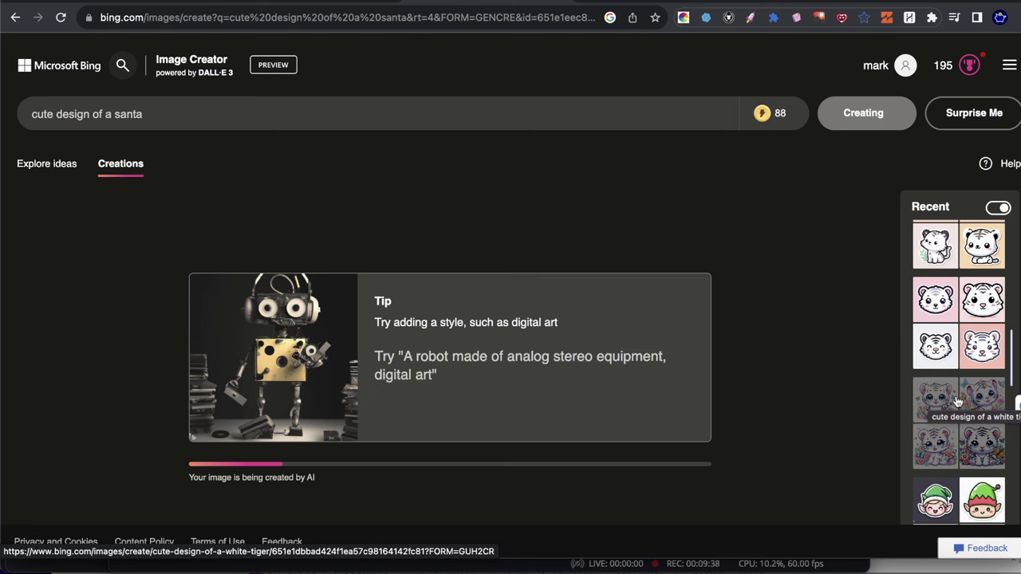
scroll(541, 389, "down", 1)
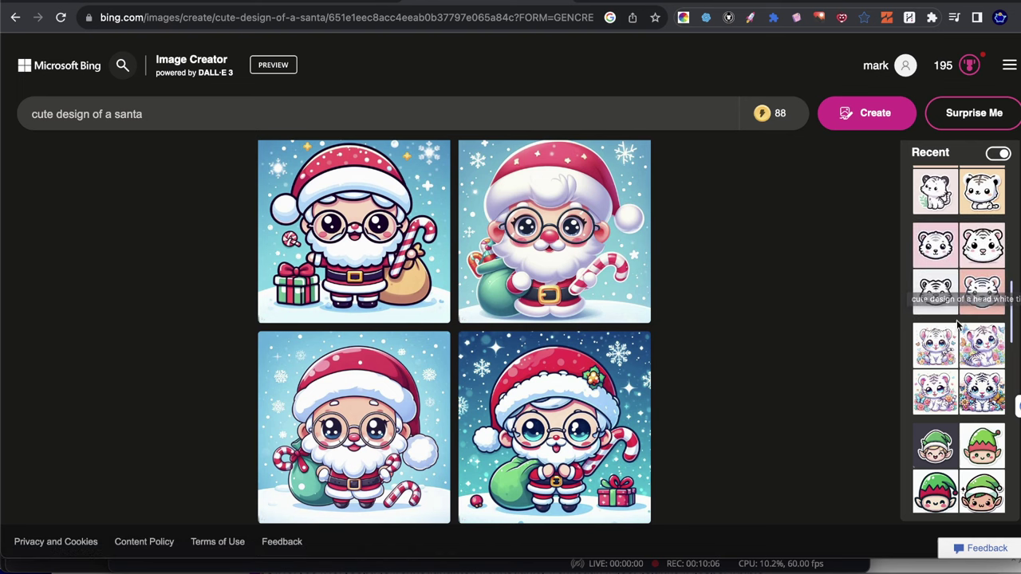
Open the white tiger head creation and download its bottom-right image as a JPEG.
scroll(963, 239, "up", 3)
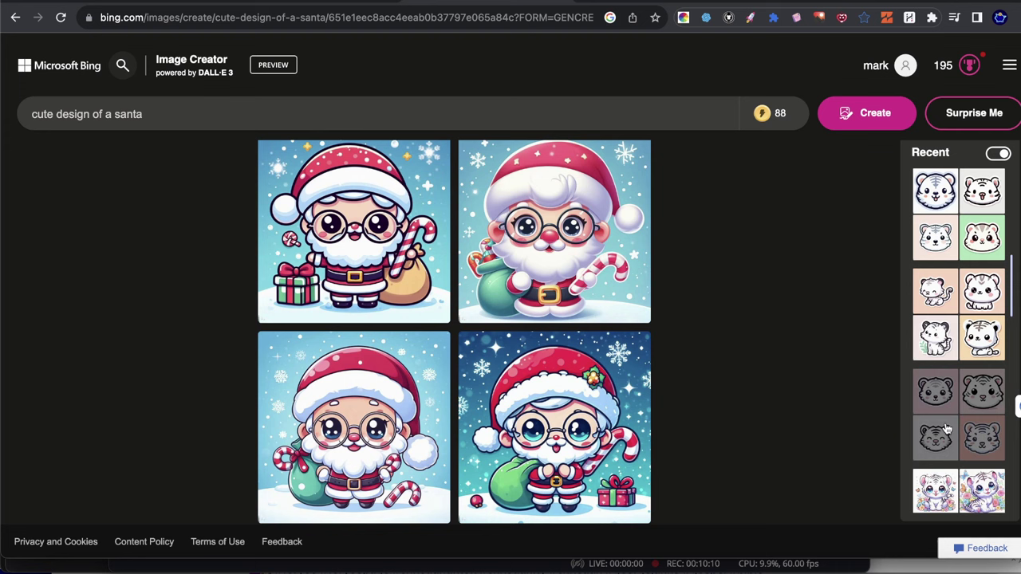
left_click(970, 407)
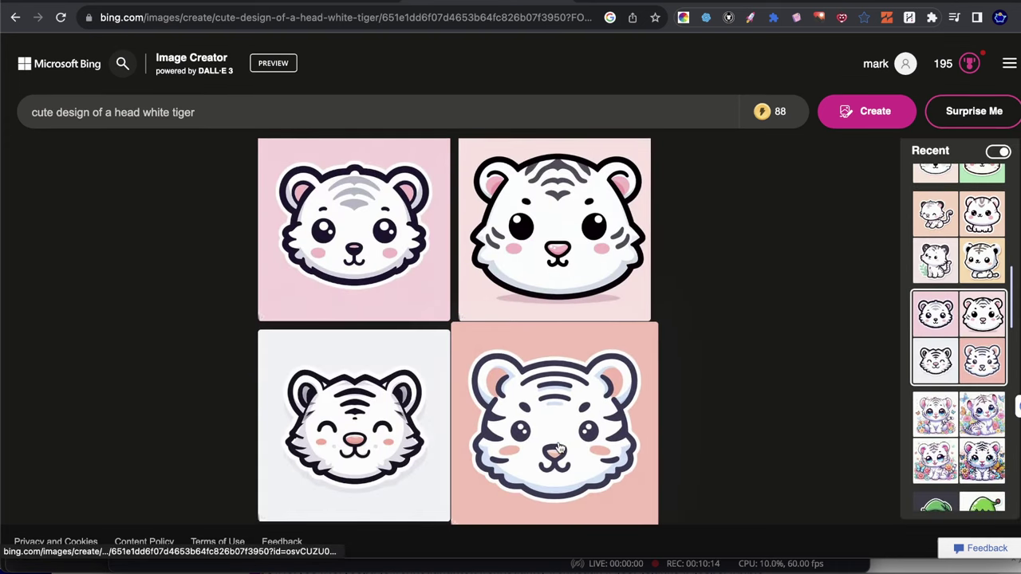
left_click(513, 367)
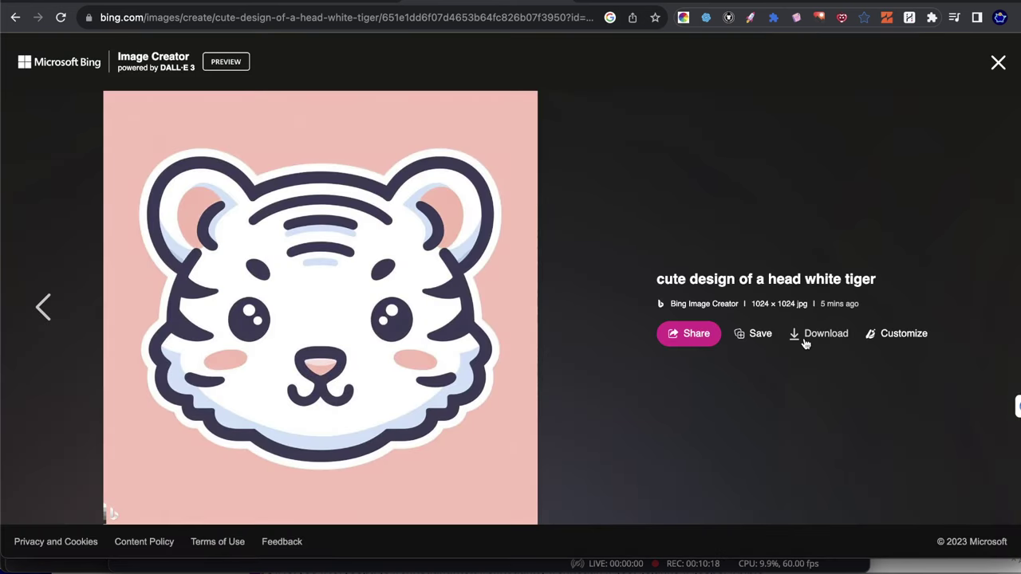
left_click(807, 336)
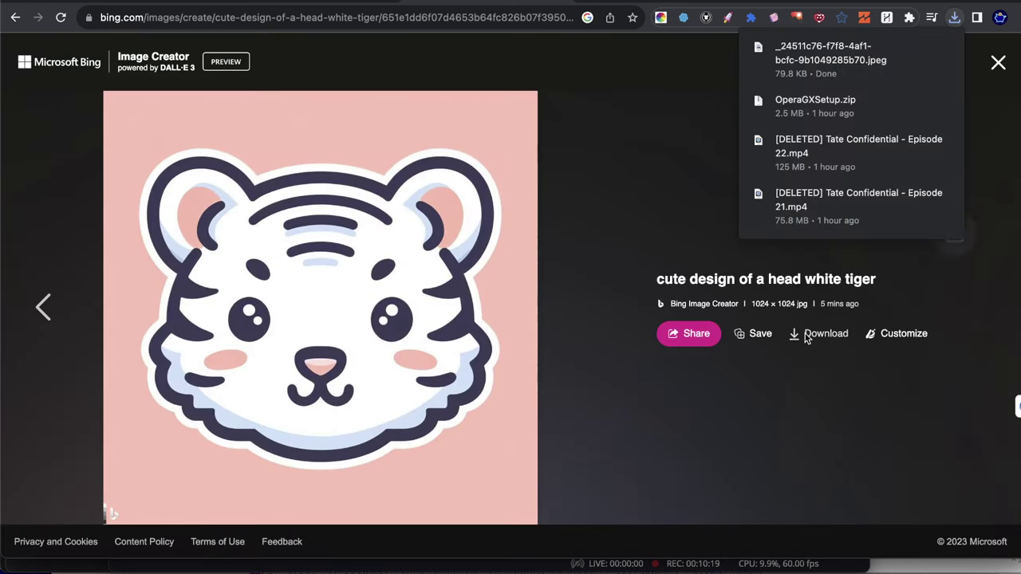
Import the downloaded tiger JPEG from Downloads into the Luminar Neo catalog.
left_click(854, 565)
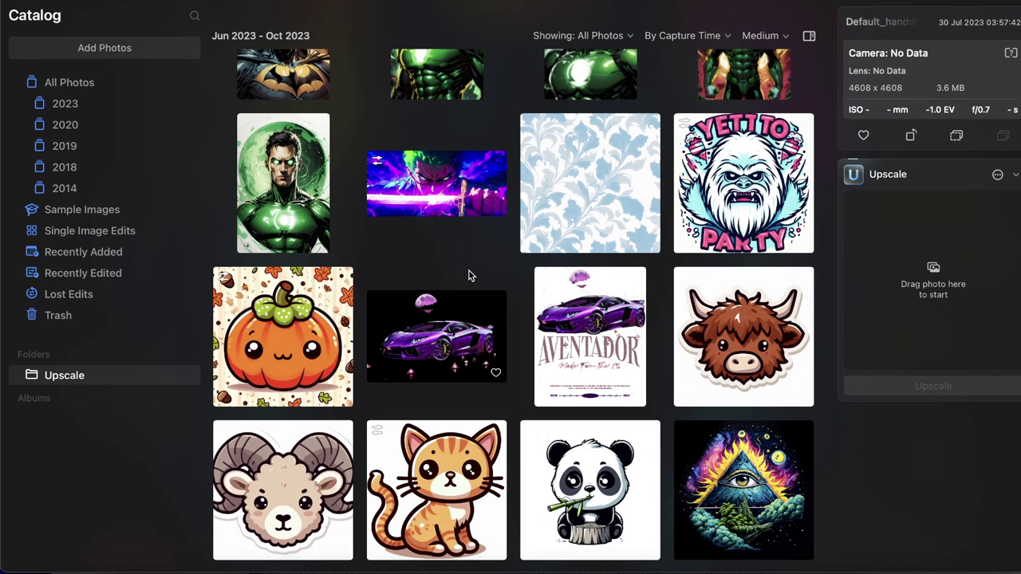
left_click(48, 567)
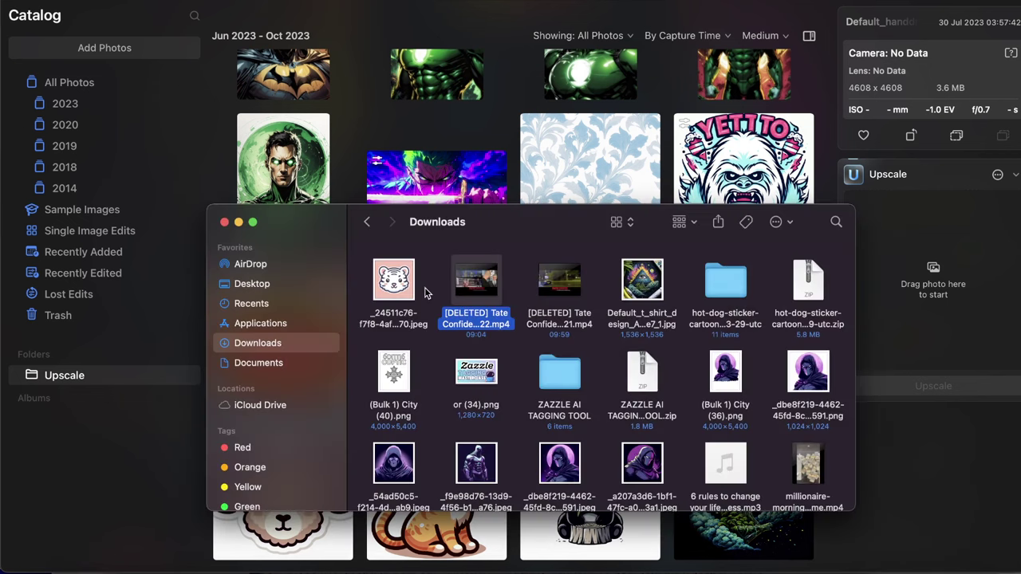
left_click_drag(399, 288, 382, 166)
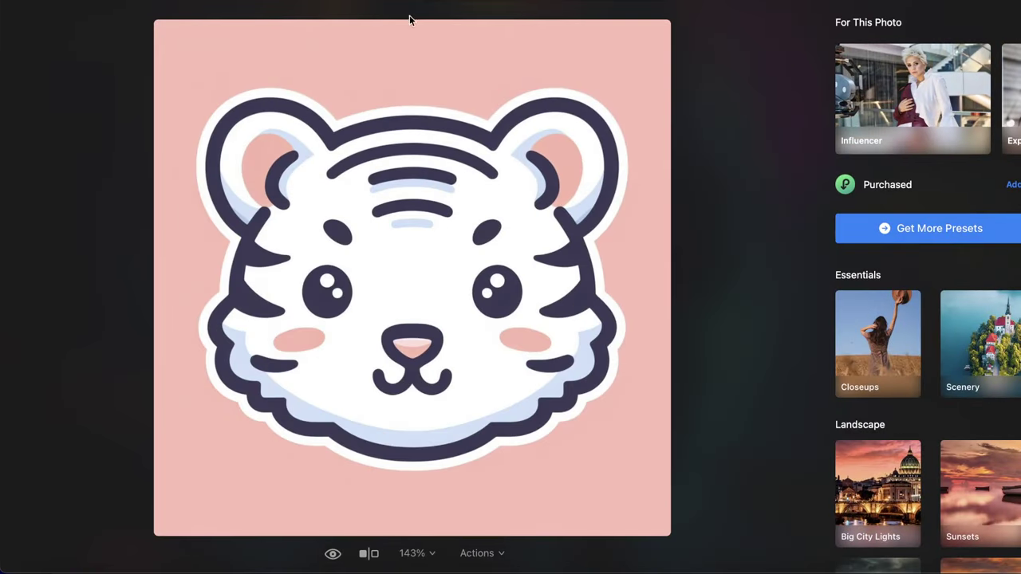
Open the brown highland cow sticker in Edit mode.
left_click(457, 0)
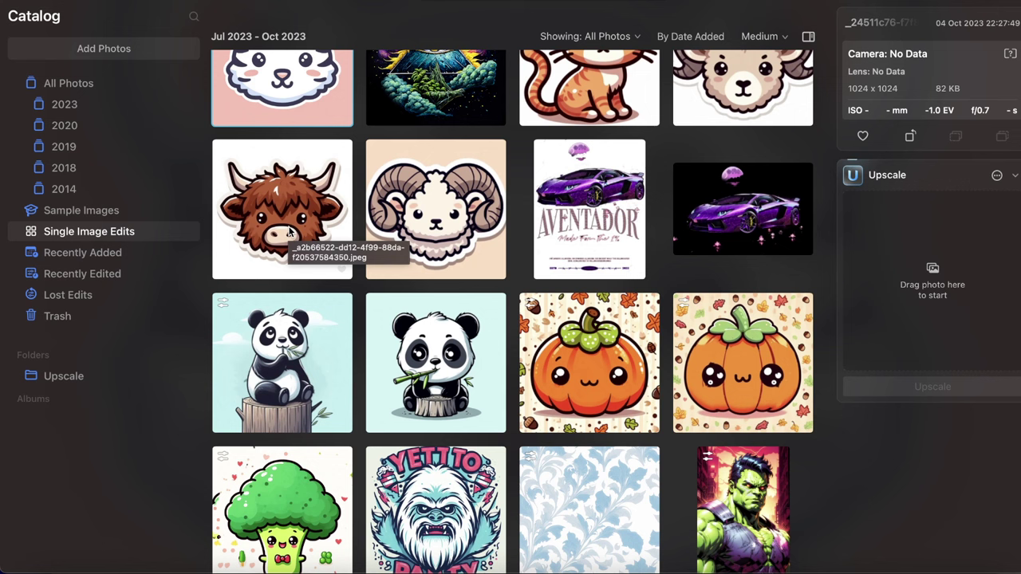
double_click(290, 231)
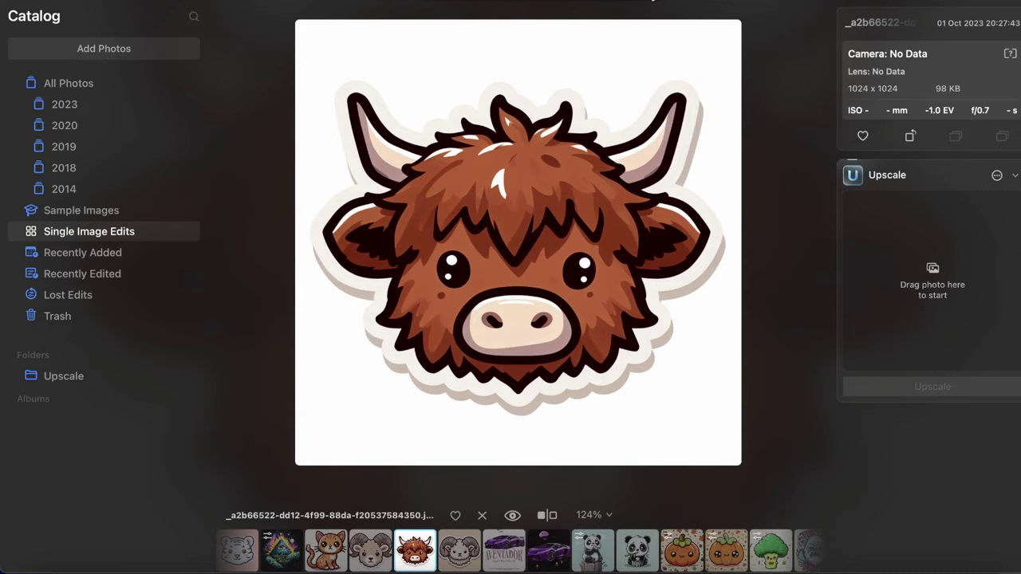
key("e")
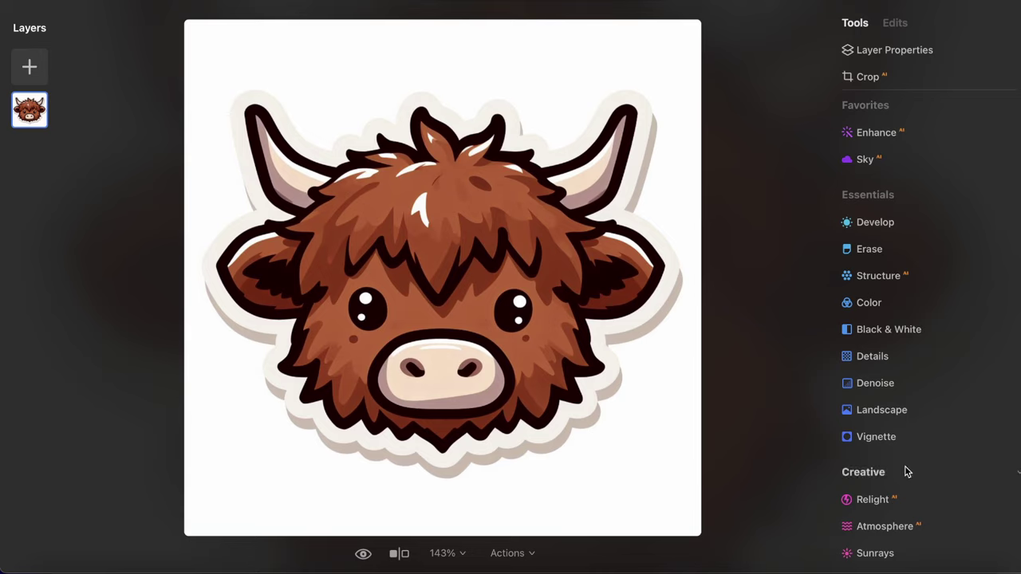
Open the Color tool for the cow sticker and bring the HSL Hue Shift slider into view.
scroll(904, 471, "down", 3)
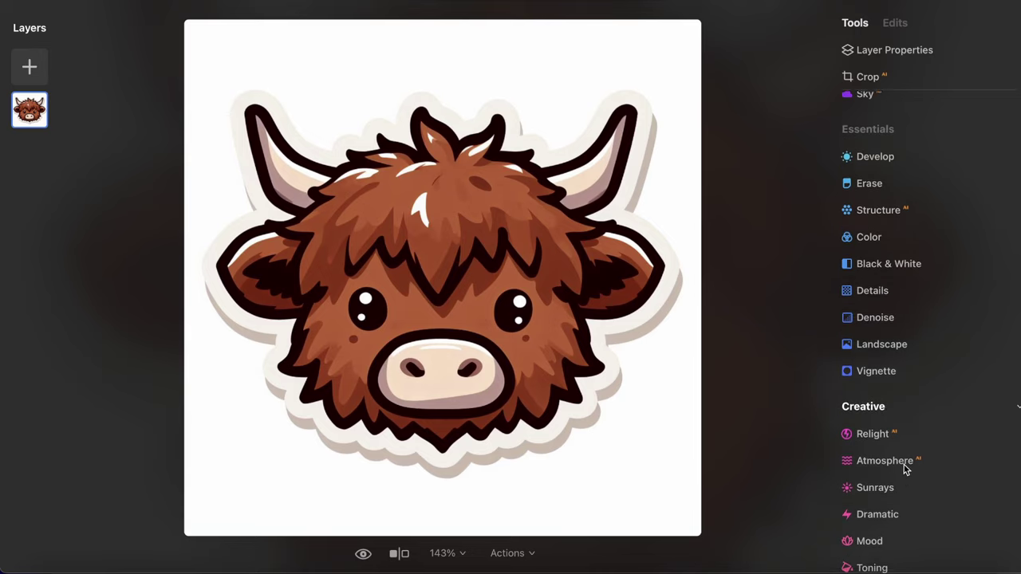
left_click(872, 231)
scroll(981, 355, "down", 2)
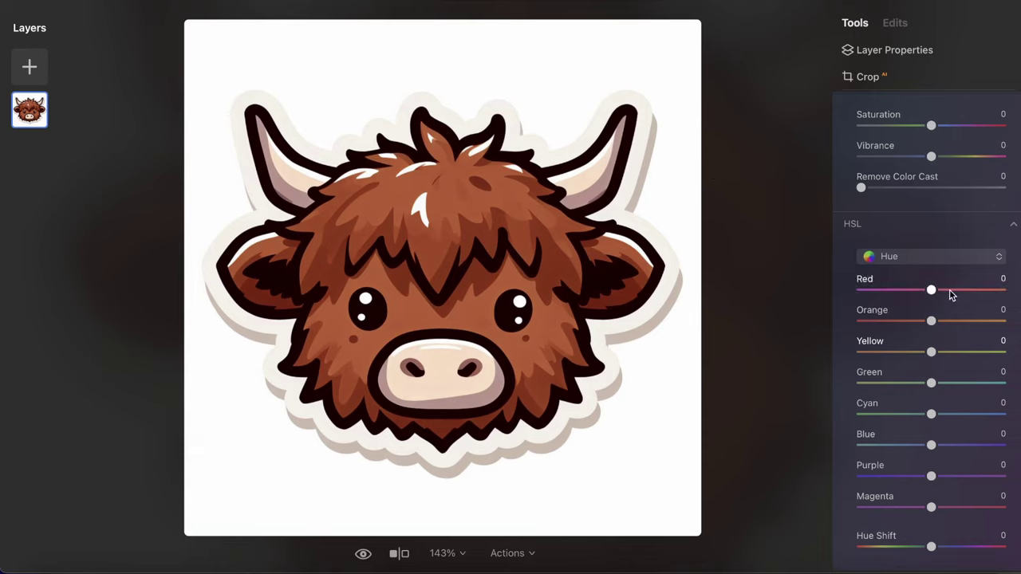
scroll(939, 304, "down", 1)
scroll(923, 160, "up", 5)
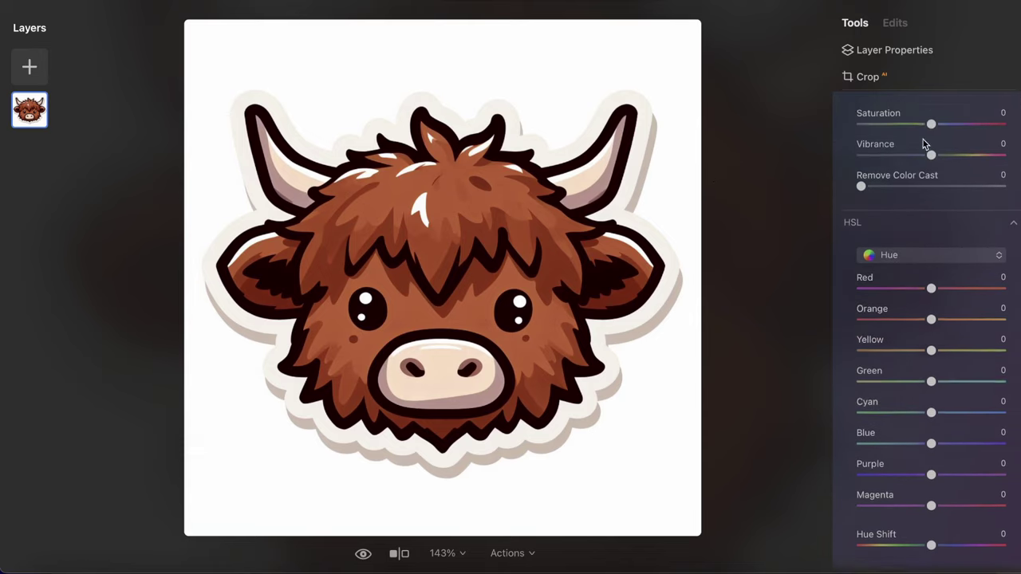
scroll(956, 350, "down", 8)
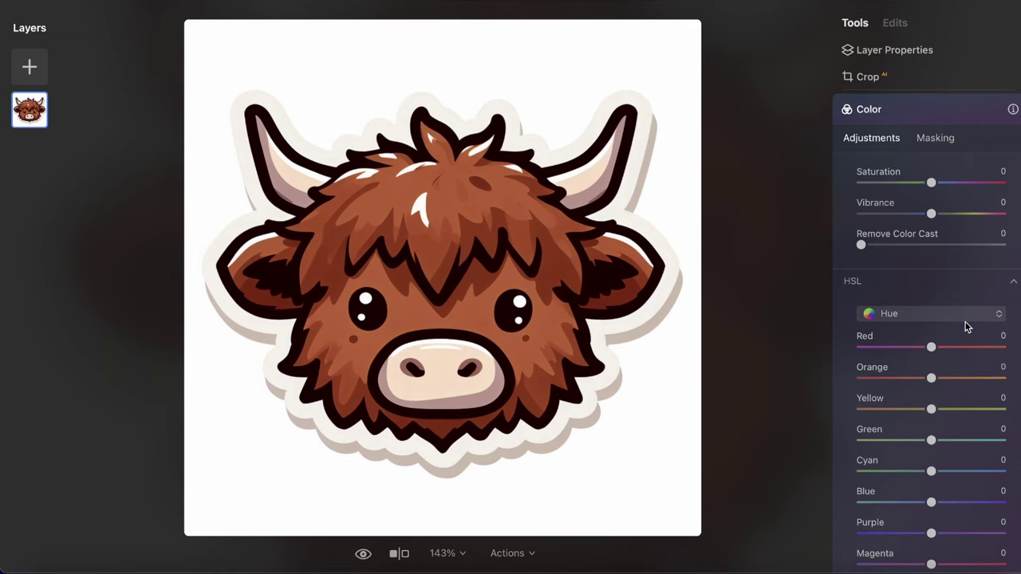
scroll(925, 187, "up", 2)
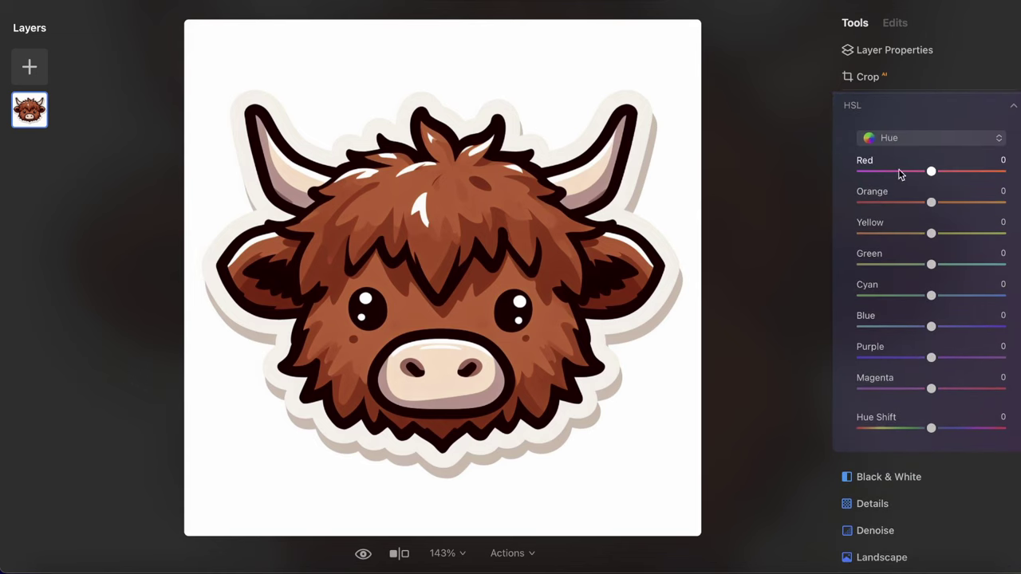
left_click(899, 569)
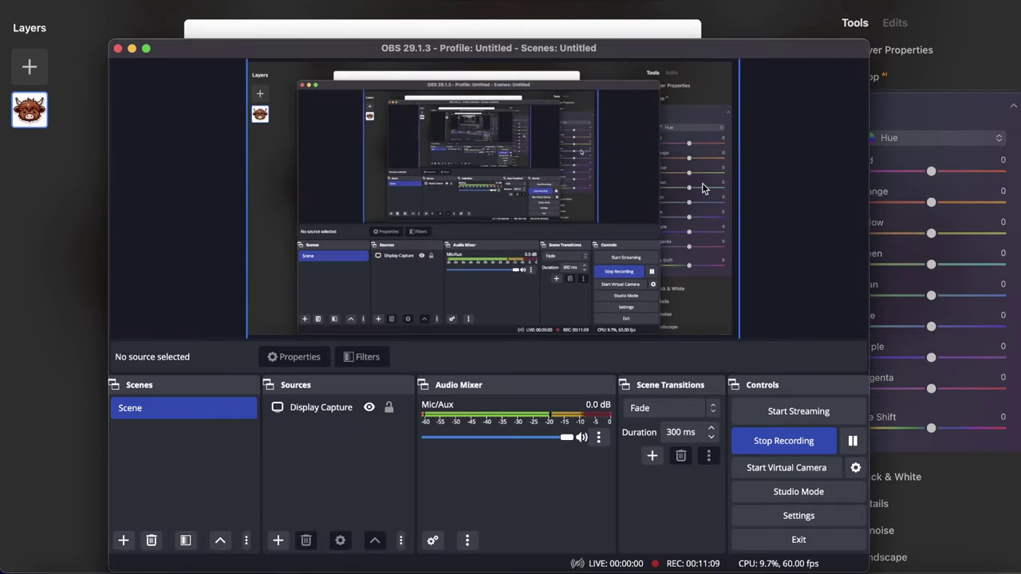
left_click(921, 118)
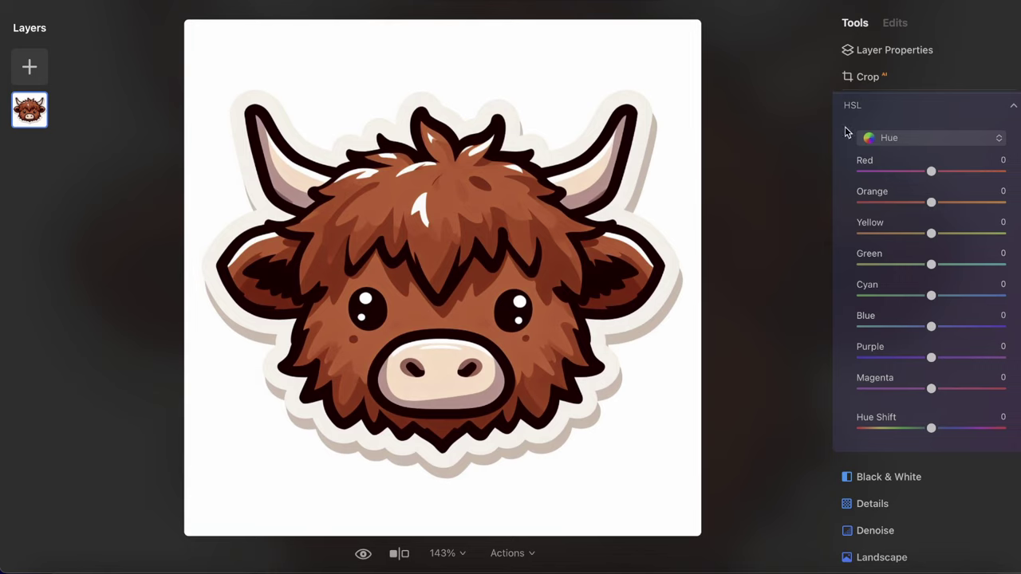
scroll(925, 295, "down", 1)
scroll(925, 295, "down", 2)
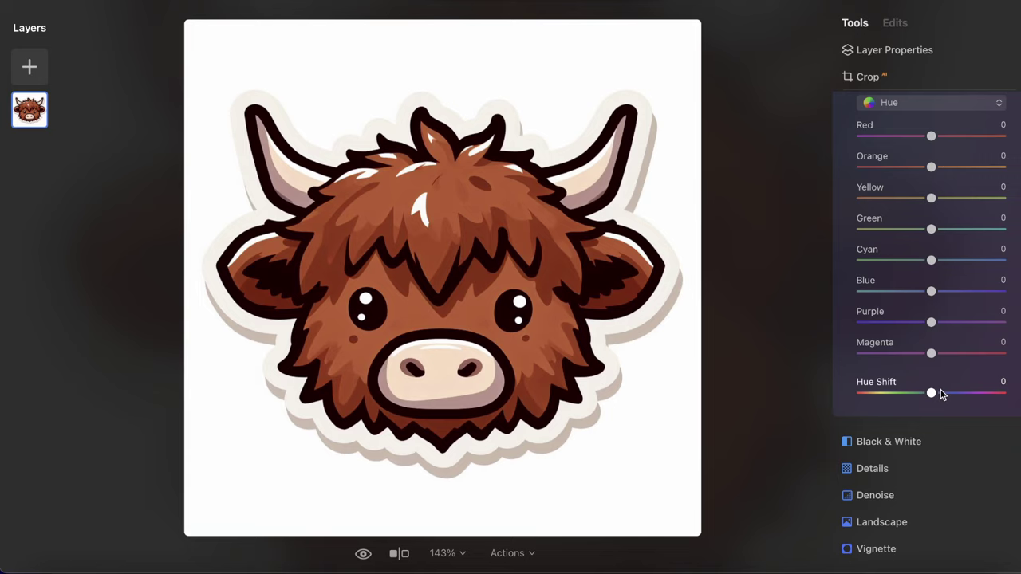
Set the HSL Hue Shift to 180 on the cow sticker.
left_click_drag(935, 399, 981, 434)
scroll(923, 399, "up", 3)
scroll(922, 422, "down", 3)
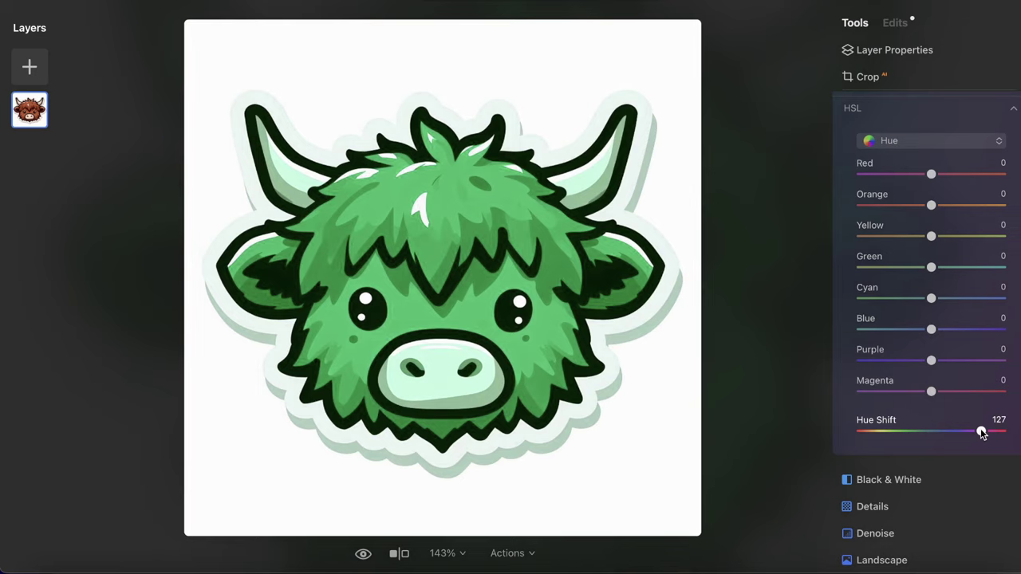
left_click_drag(981, 433, 1003, 433)
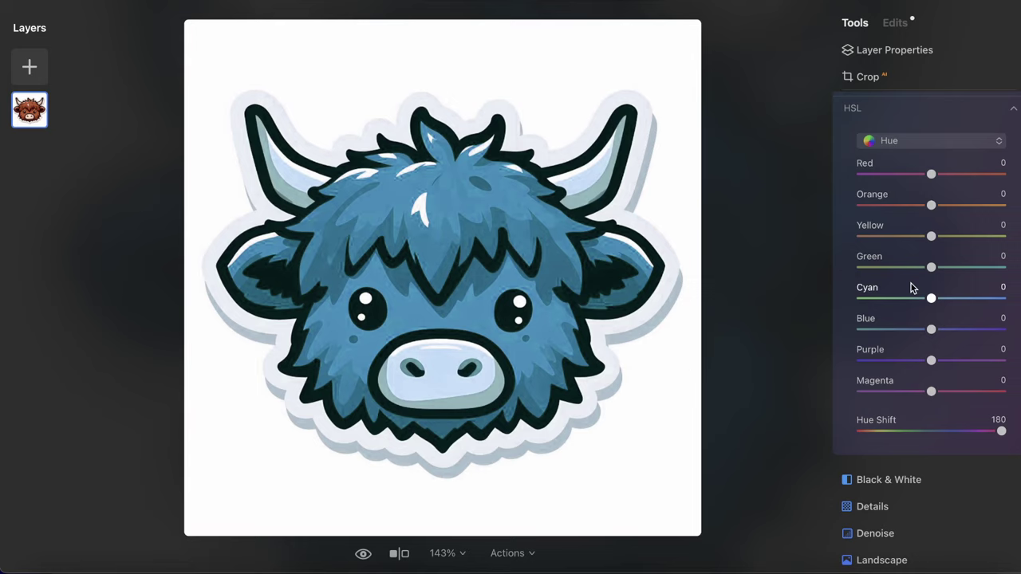
Set the Cyan hue to 36 and Blue hue to 70 for a purple-blue fur.
left_click_drag(932, 302, 1005, 300)
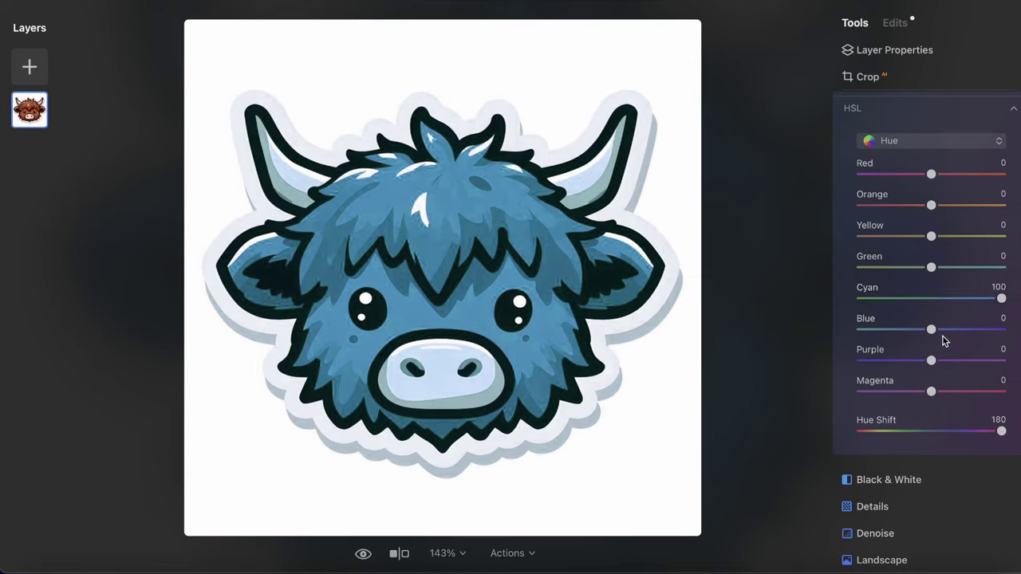
left_click_drag(939, 335, 912, 330)
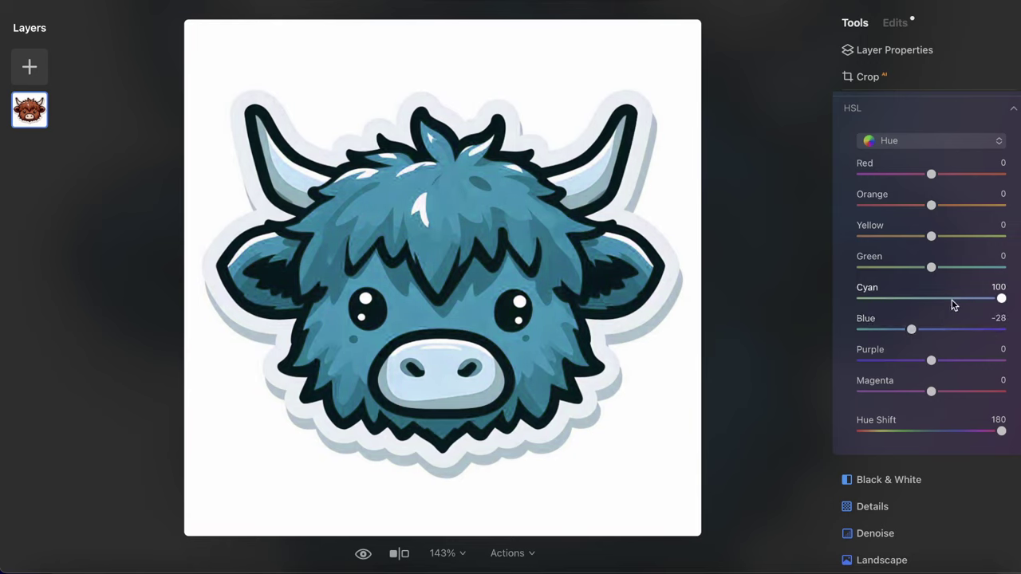
left_click_drag(941, 300, 814, 303)
left_click_drag(903, 329, 955, 304)
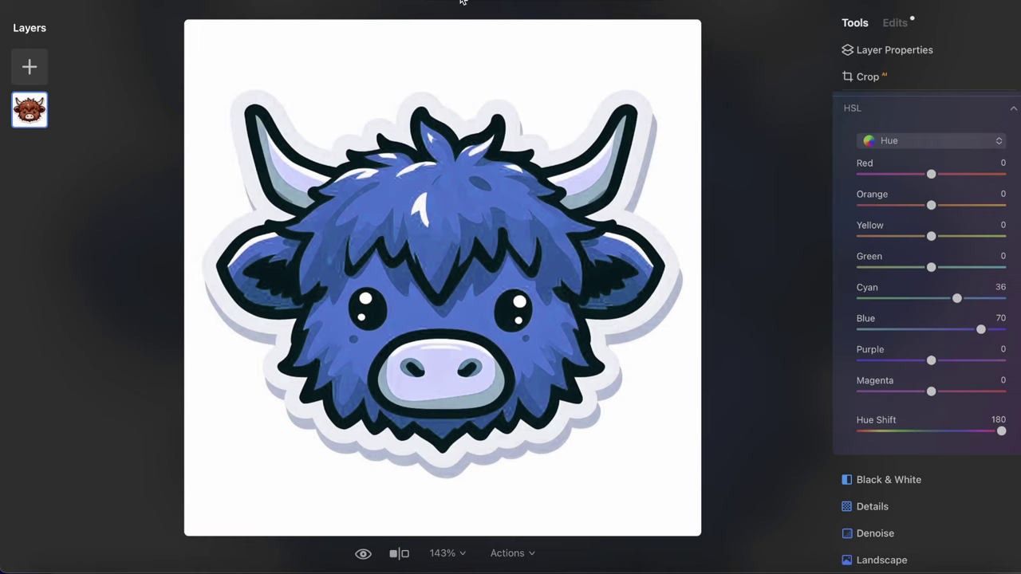
left_click(863, 565)
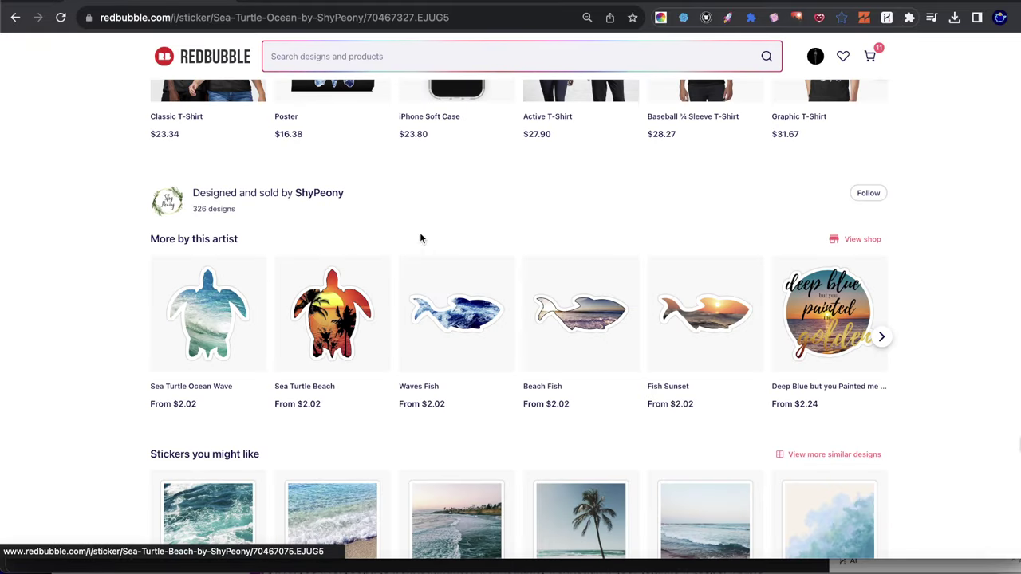
scroll(467, 229, "up", 15)
scroll(461, 229, "down", 20)
scroll(461, 229, "down", 3)
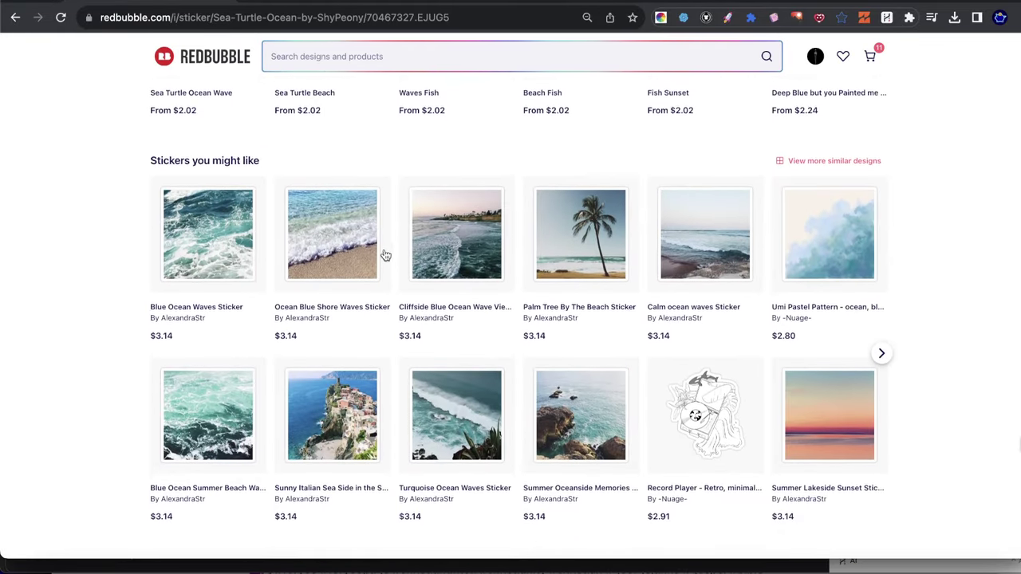
scroll(430, 253, "up", 10)
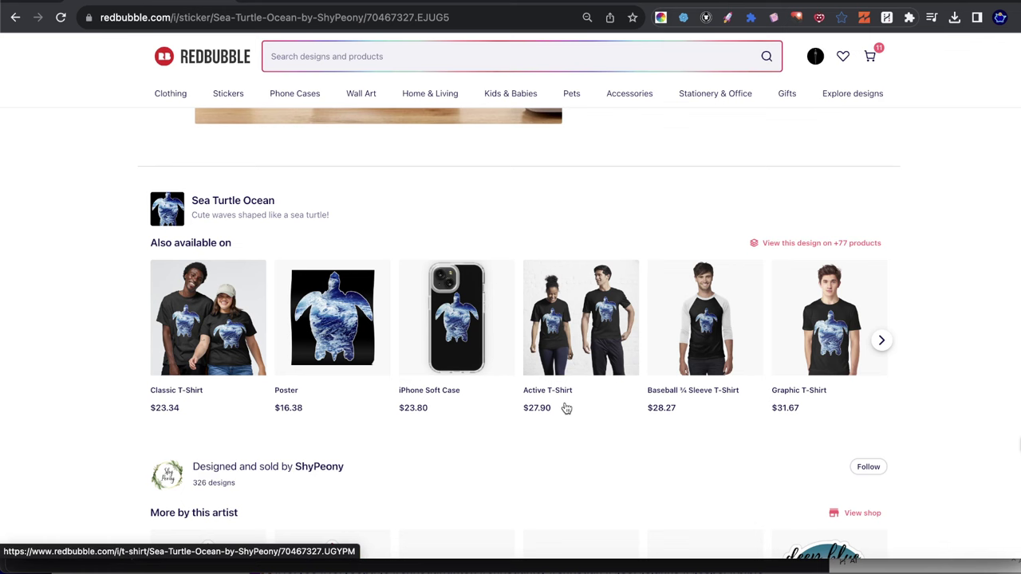
left_click(935, 566)
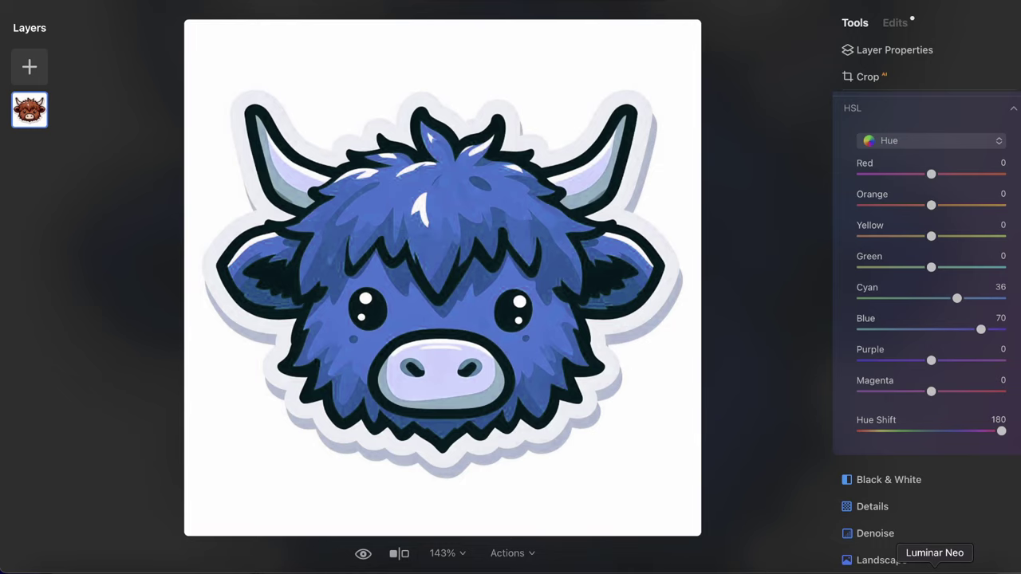
Exit the editor back to the catalog, where the cow thumbnail now appears blue.
left_click(935, 568)
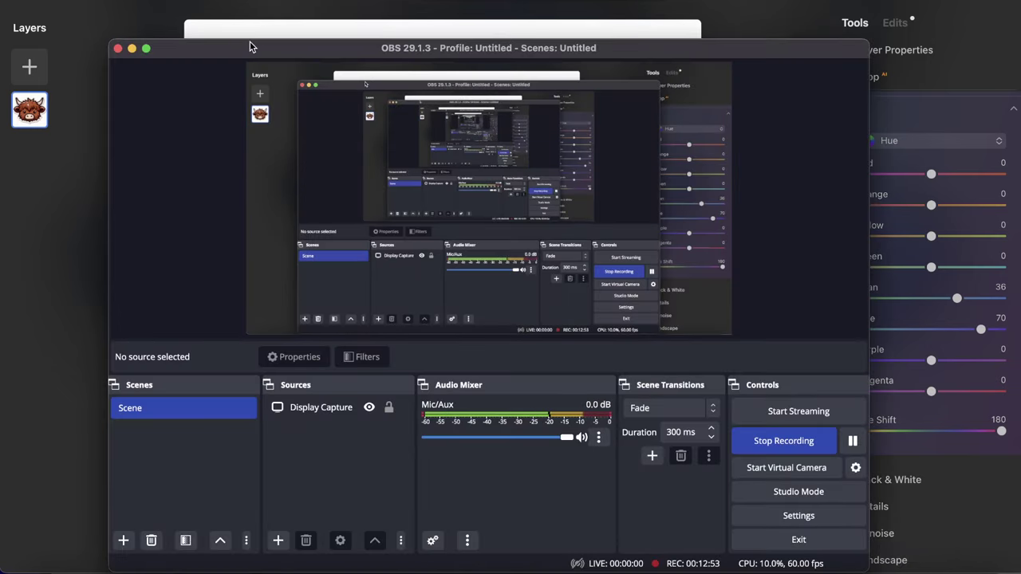
left_click_drag(250, 47, 619, 63)
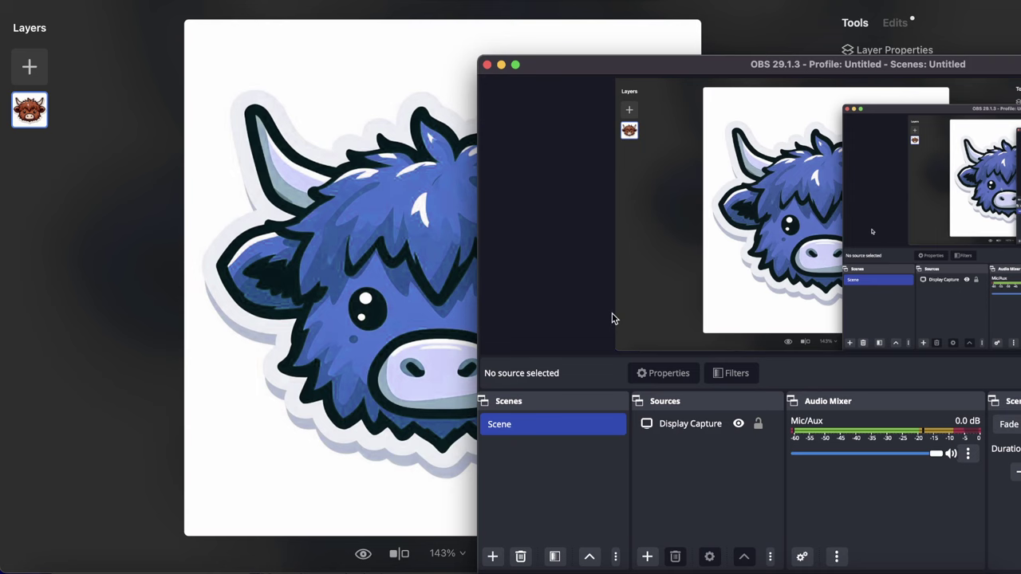
left_click(159, 308)
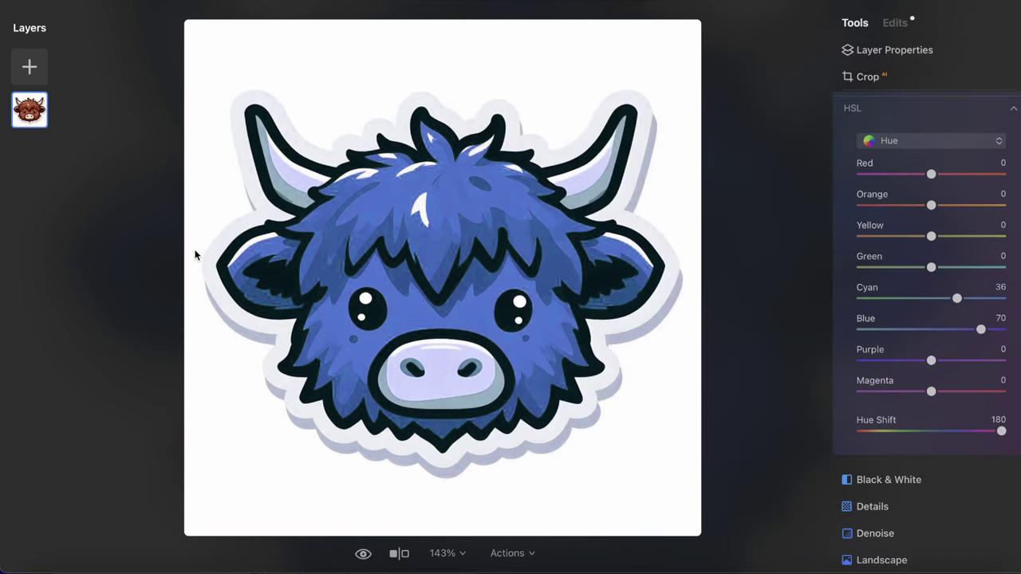
key("g")
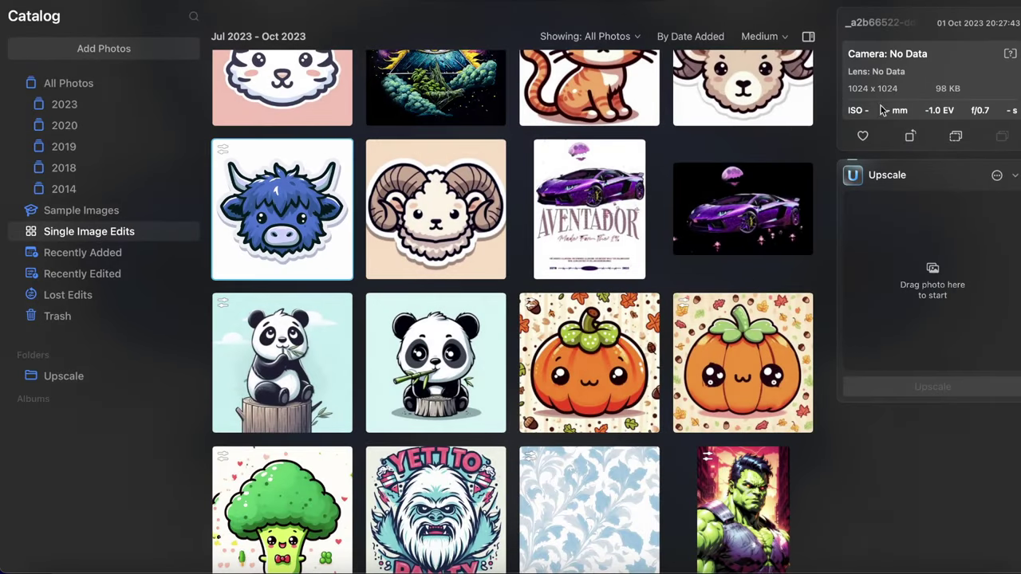
Upscale the blue cow sticker 2x and open the result to view it.
left_click_drag(251, 206, 932, 271)
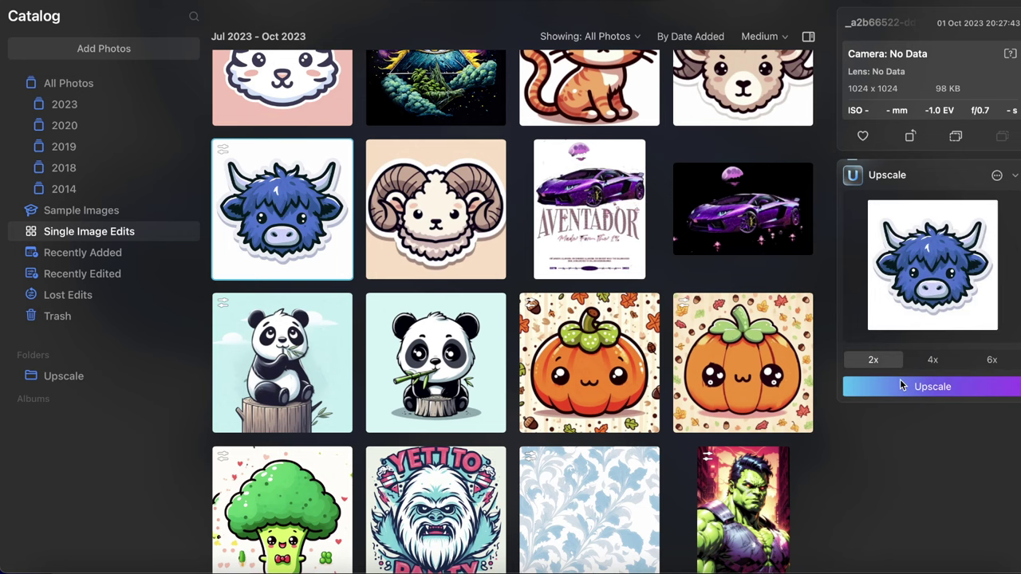
left_click(907, 388)
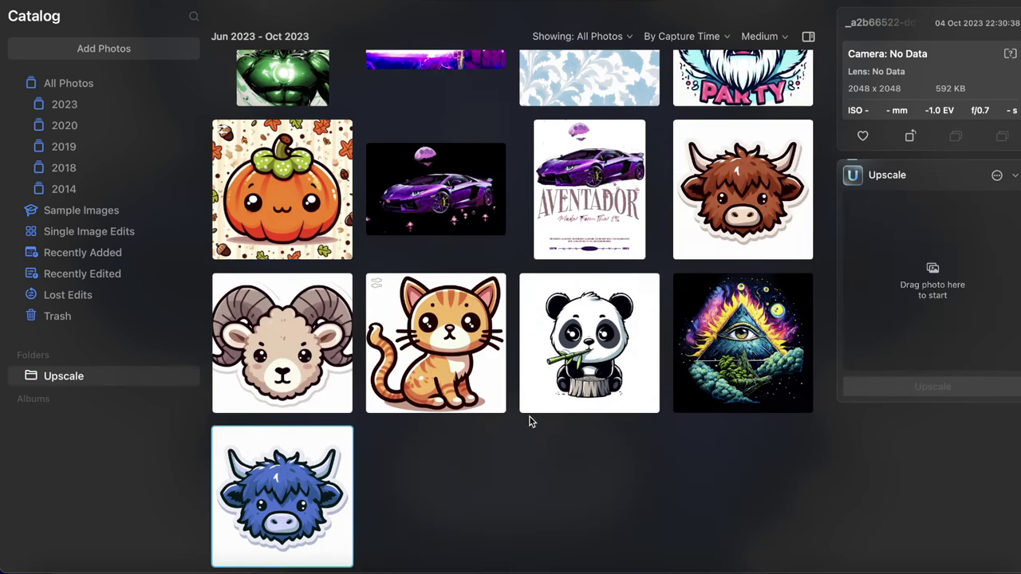
double_click(311, 474)
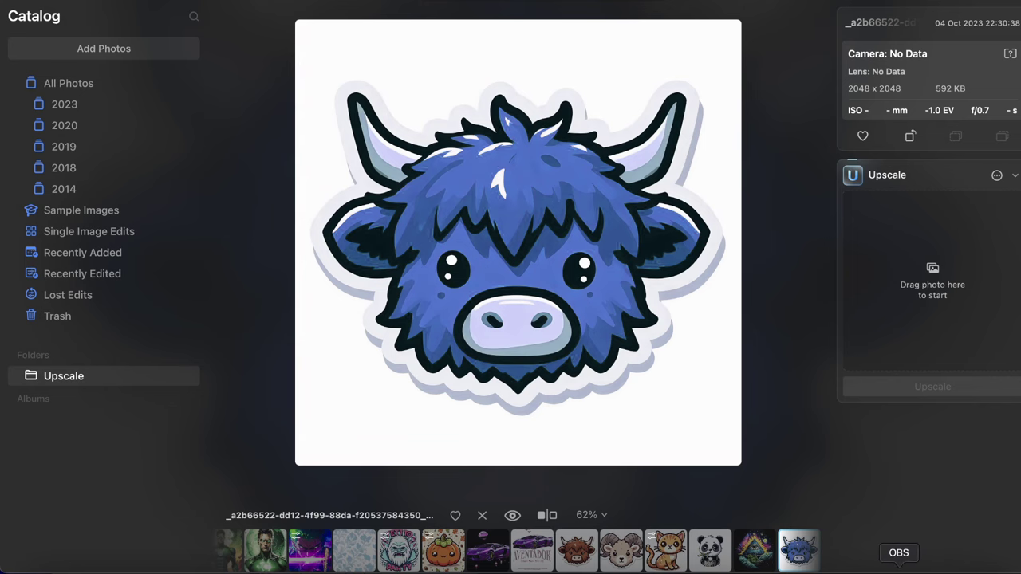
Close the blue yak preview and show All Photos in the catalog.
left_click(899, 568)
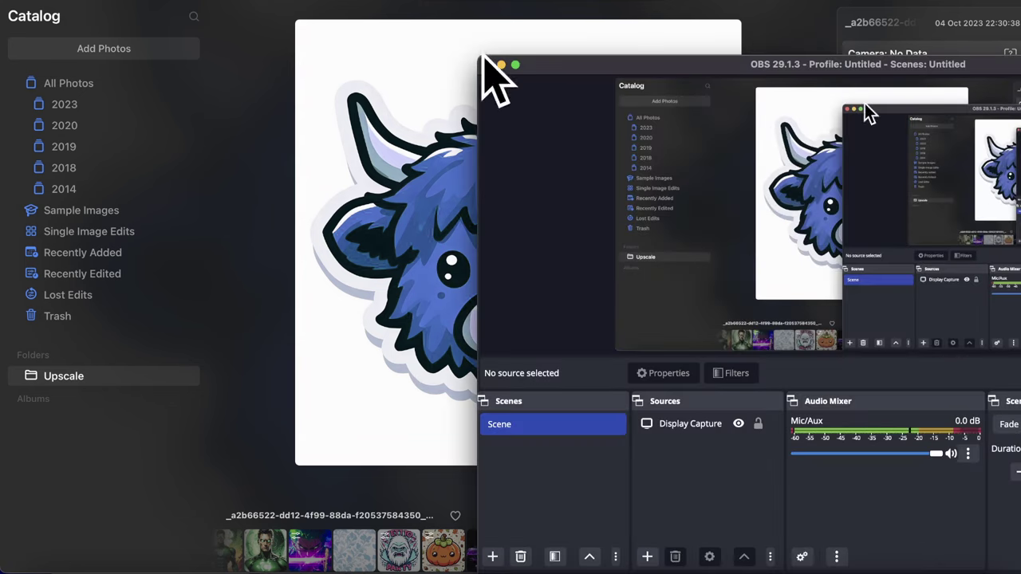
key("space")
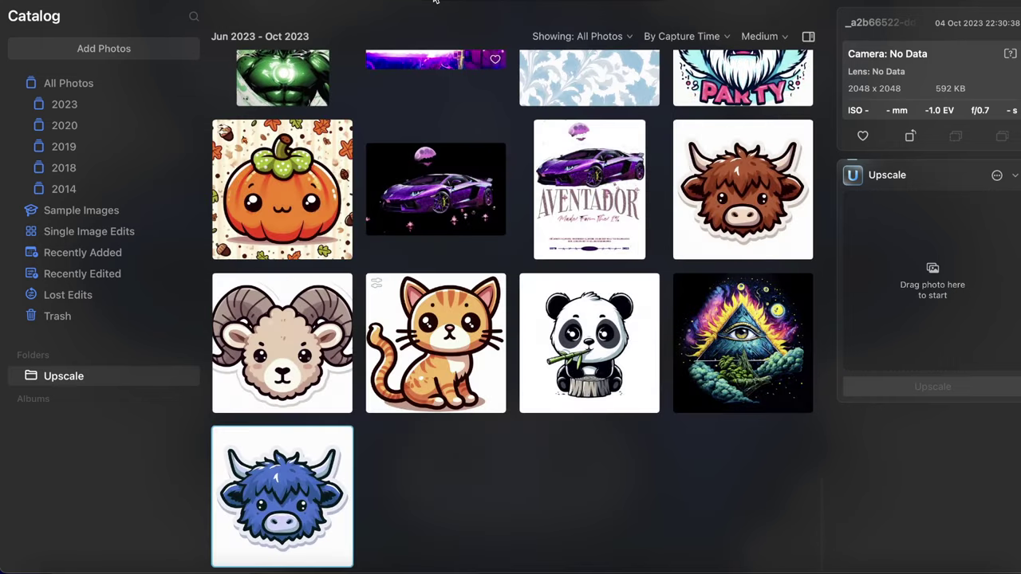
scroll(359, 199, "up", 10)
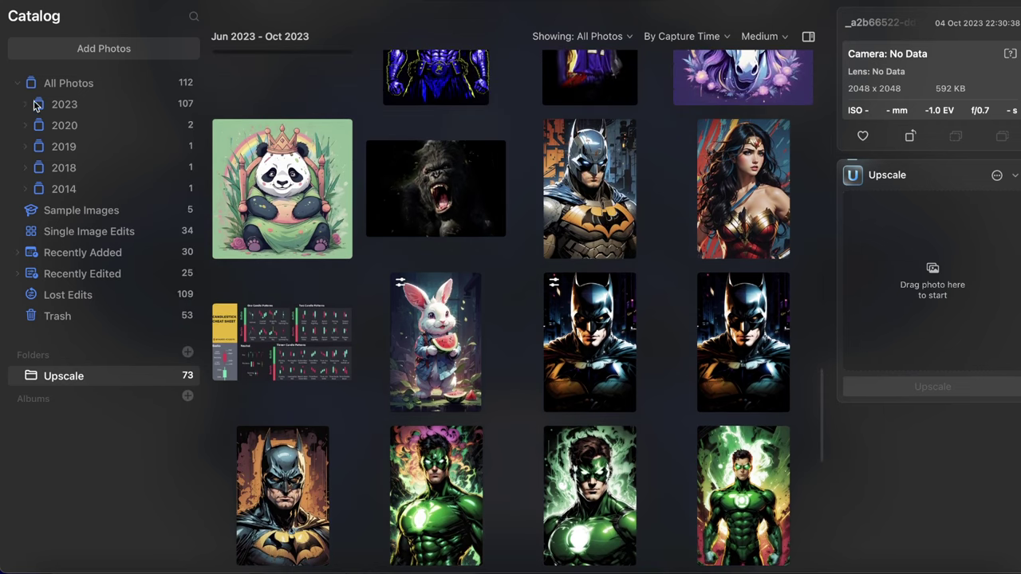
left_click(41, 83)
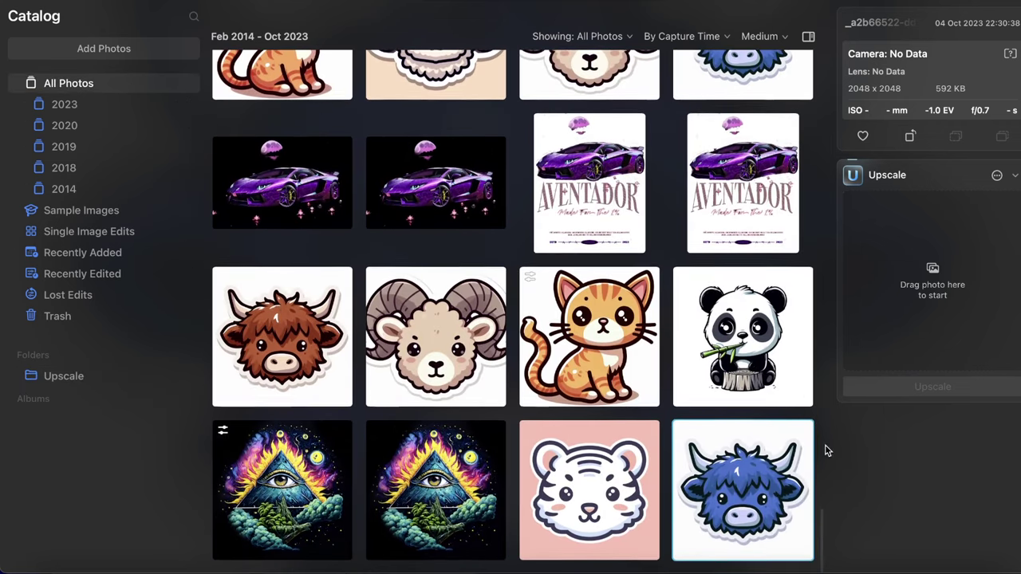
Open the white tiger in the Color tool and set Hue Shift to 180.
double_click(644, 472)
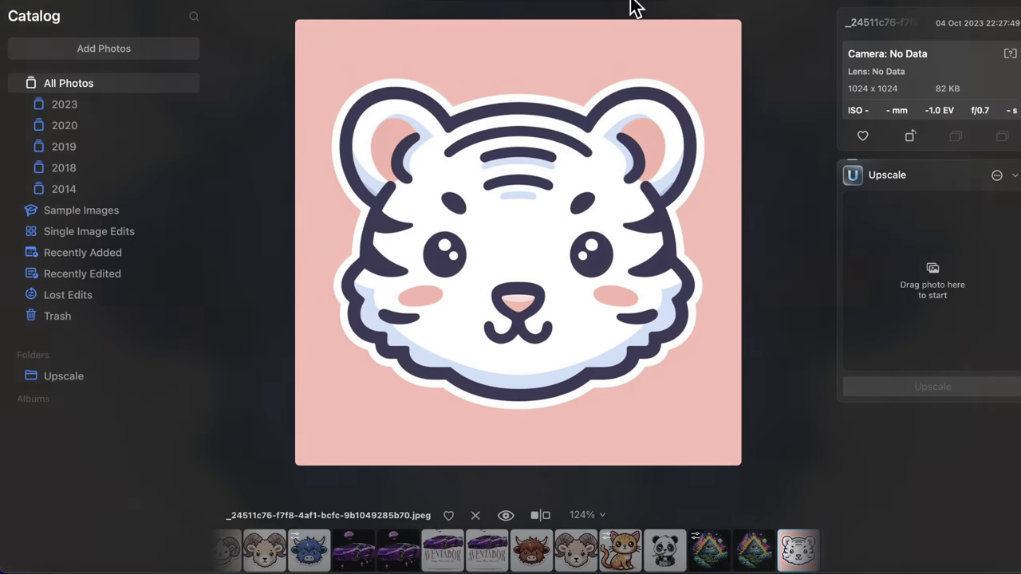
left_click(590, 1)
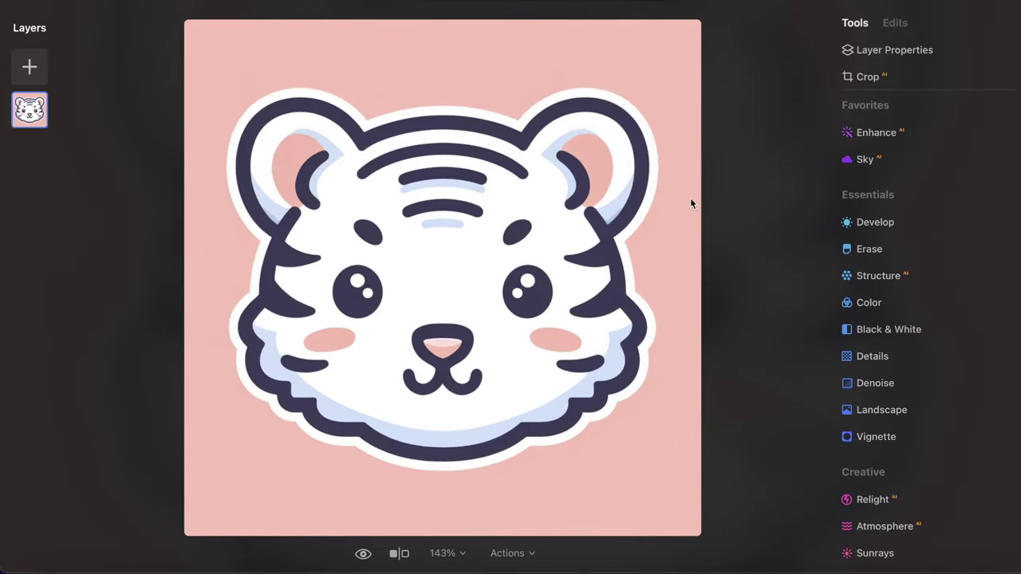
left_click(877, 305)
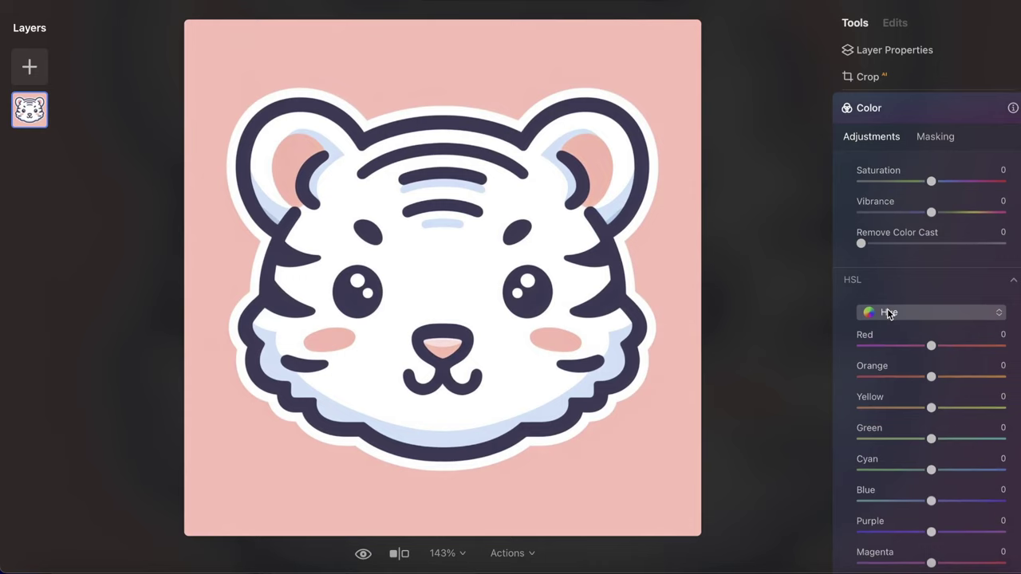
scroll(907, 338, "down", 5)
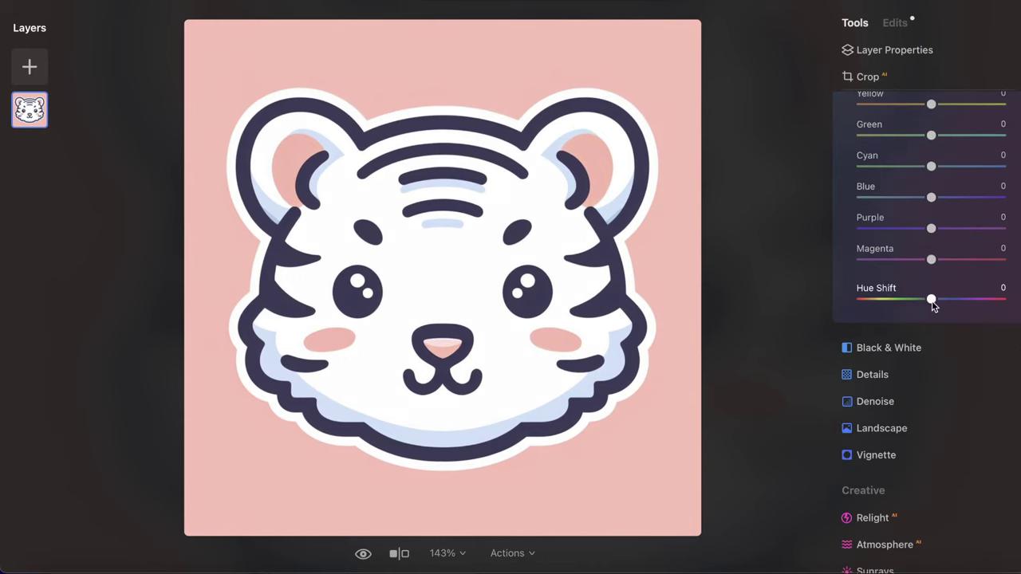
left_click_drag(933, 306, 886, 347)
scroll(918, 365, "down", 5)
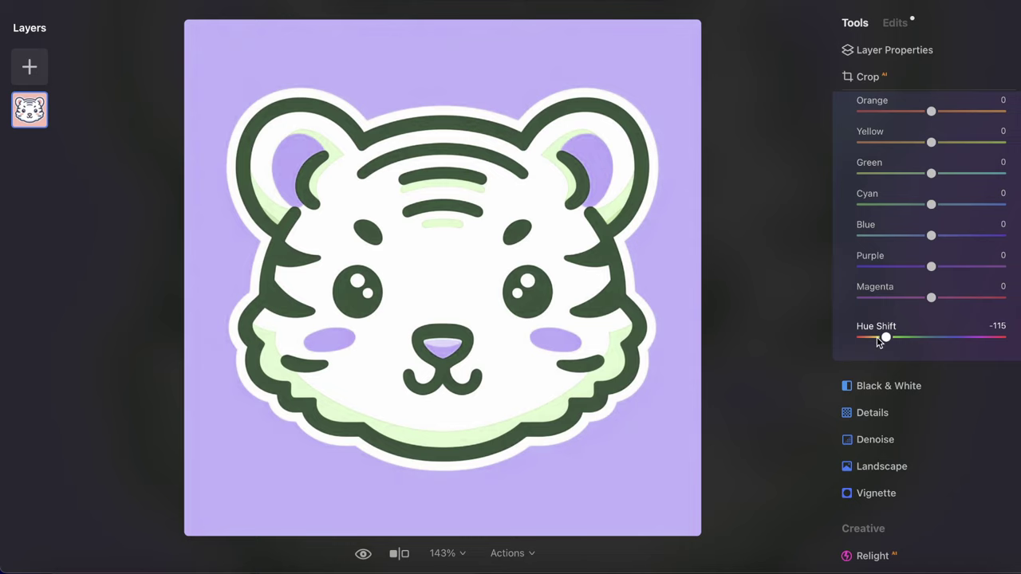
left_click_drag(876, 336, 1017, 338)
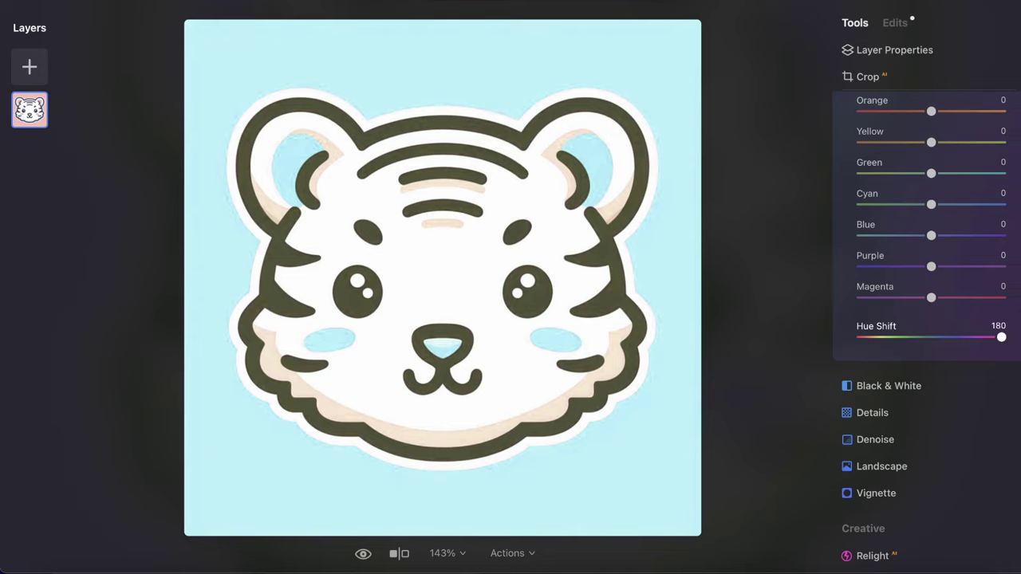
Set HSL hues Orange -100, Green 100, Cyan 100 and Blue 56 on the tiger.
left_click_drag(930, 173, 1004, 173)
left_click_drag(931, 111, 755, 120)
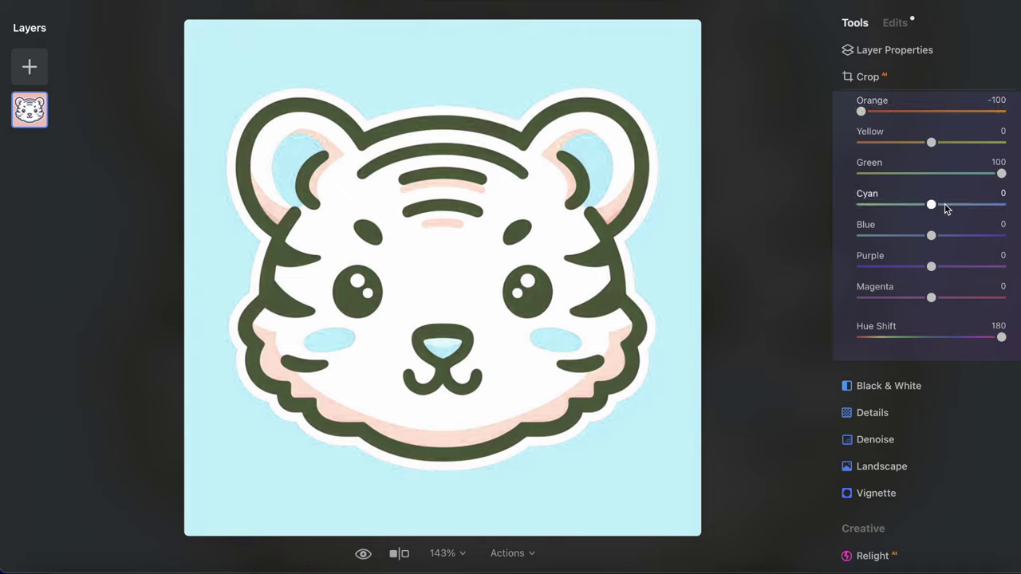
left_click_drag(933, 205, 1003, 204)
left_click_drag(930, 235, 969, 243)
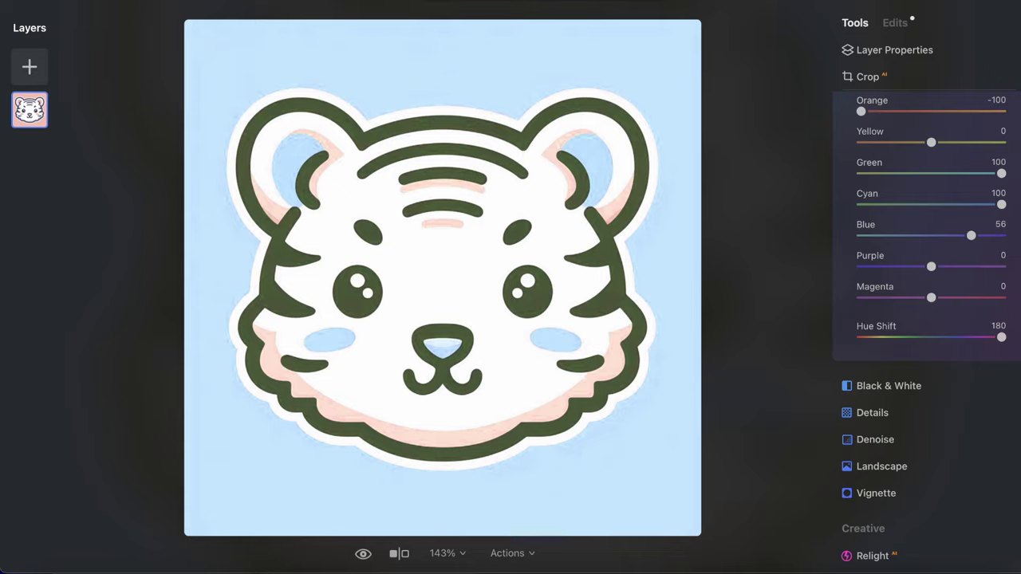
Open the recoloured tiger and compare it with the original pink version in Before/After view.
left_click(474, 2)
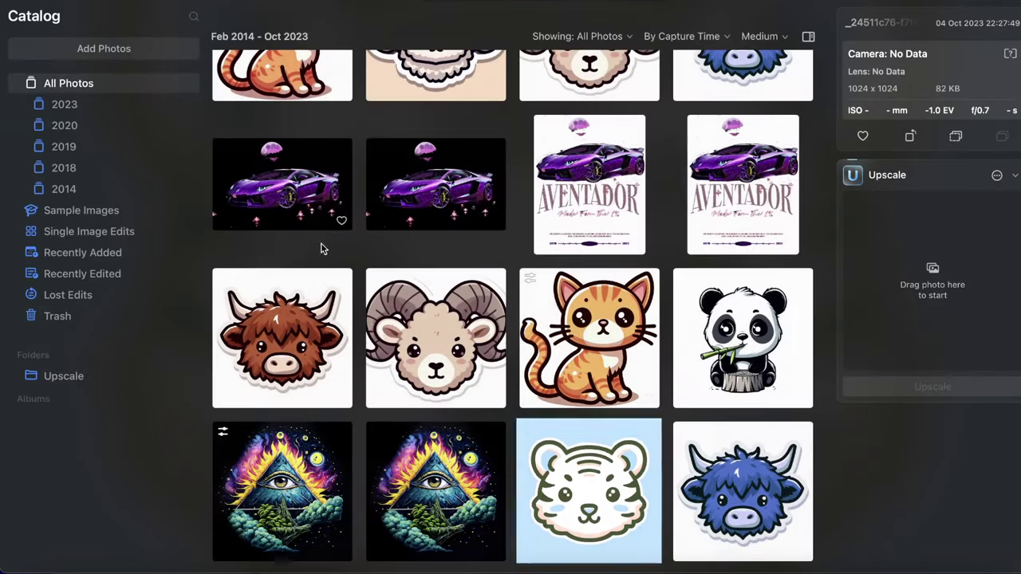
double_click(625, 530)
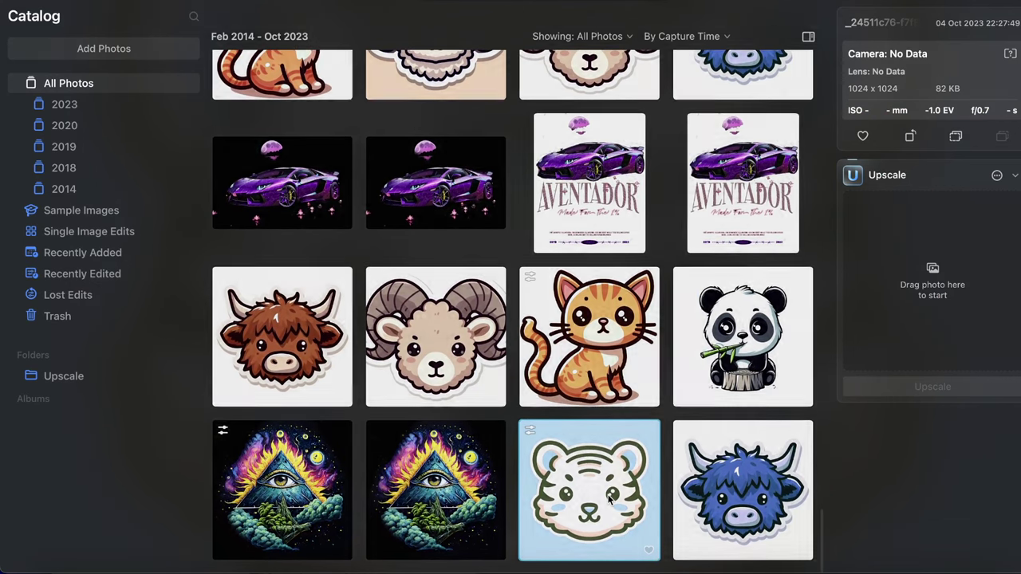
left_click(543, 516)
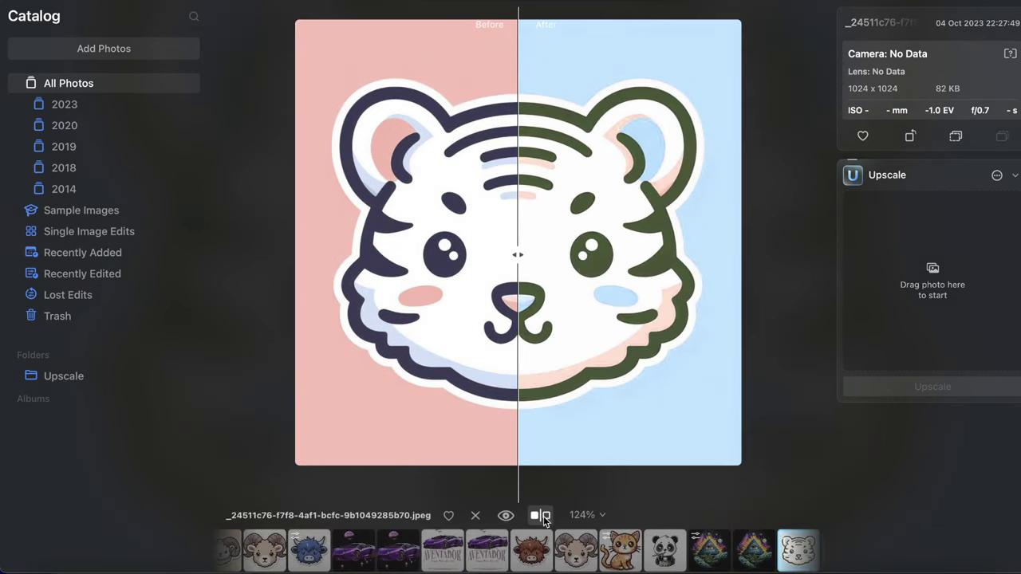
mouse_move(514, 263)
left_mouse_down()
mouse_move(315, 256)
mouse_move(709, 253)
mouse_move(517, 255)
left_mouse_up()
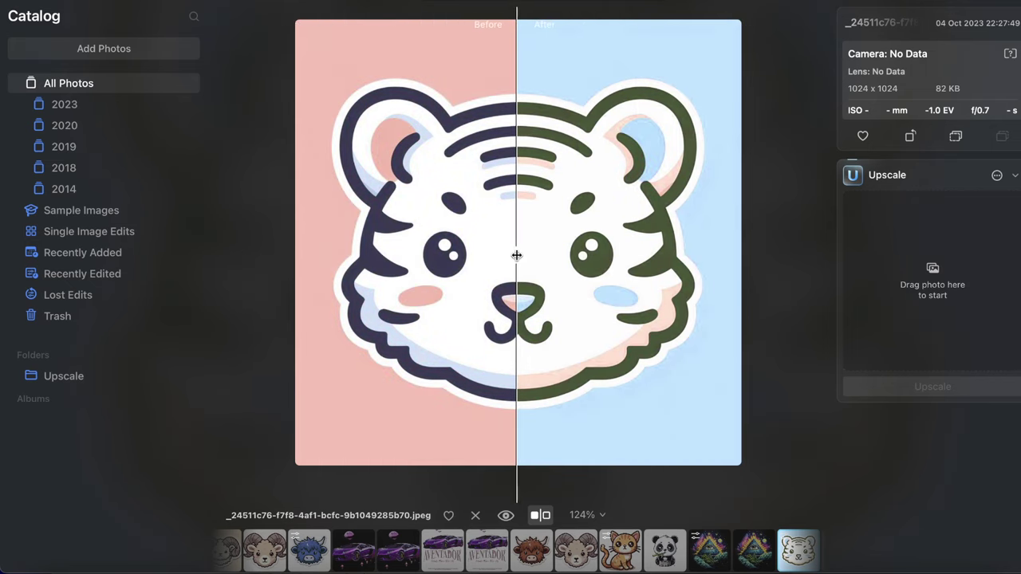
left_click(505, 515)
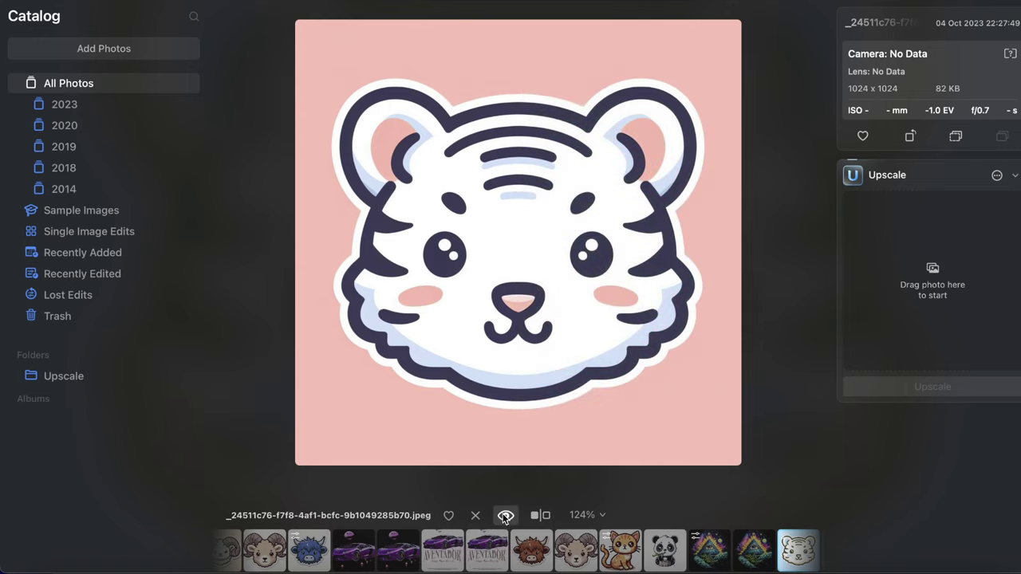
double_click(504, 515)
left_click(505, 515)
double_click(505, 516)
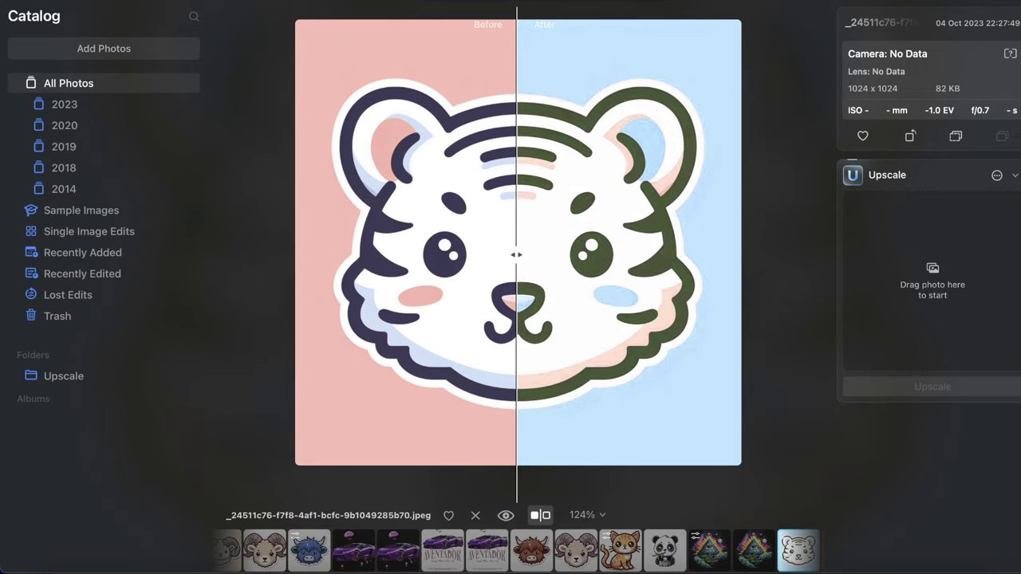
Return to the catalog grid and reopen the tiger in the editor.
key("g")
key("Return")
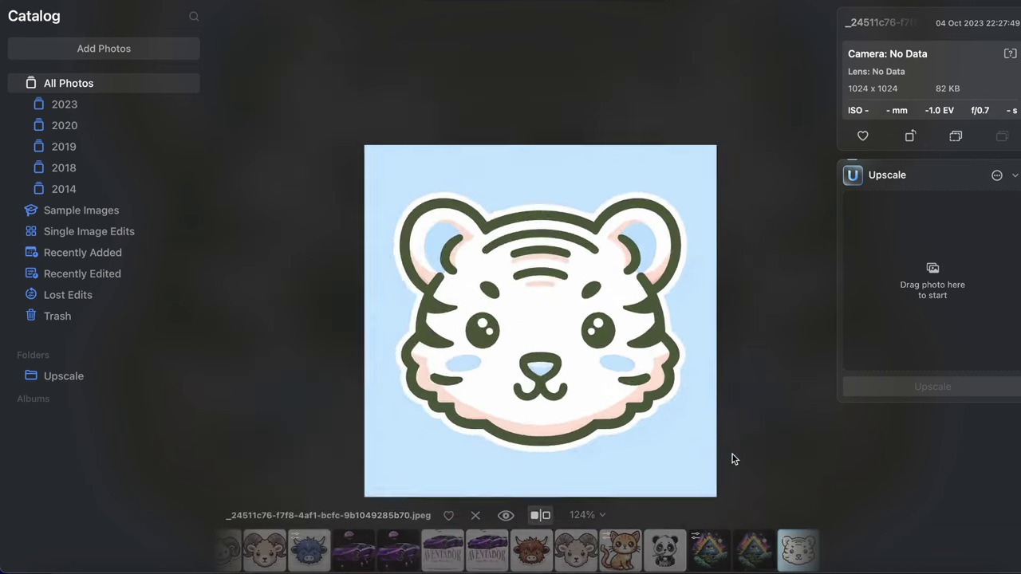
key("e")
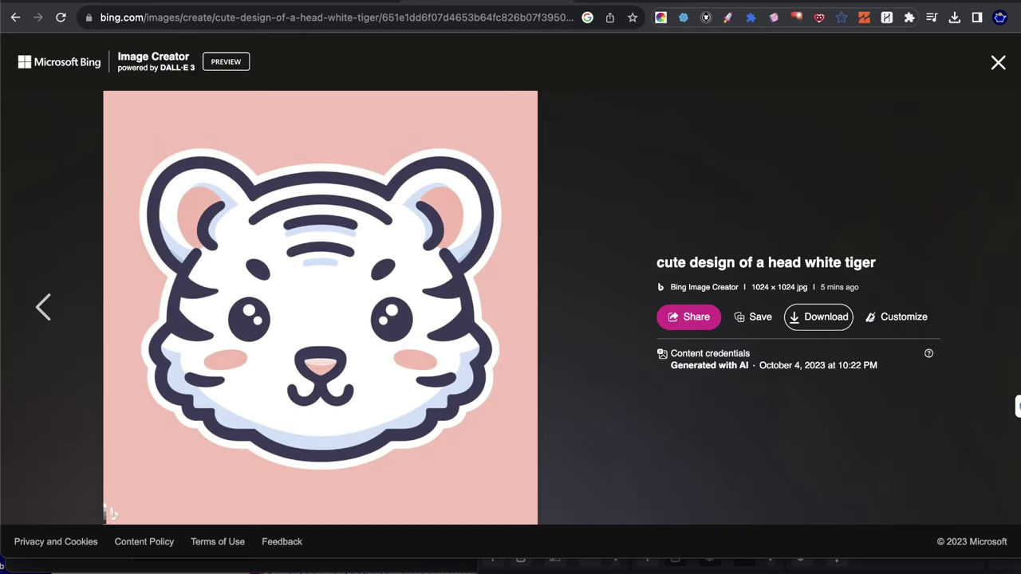
Close the enlarged image to show all four white tiger head results again.
left_click(997, 62)
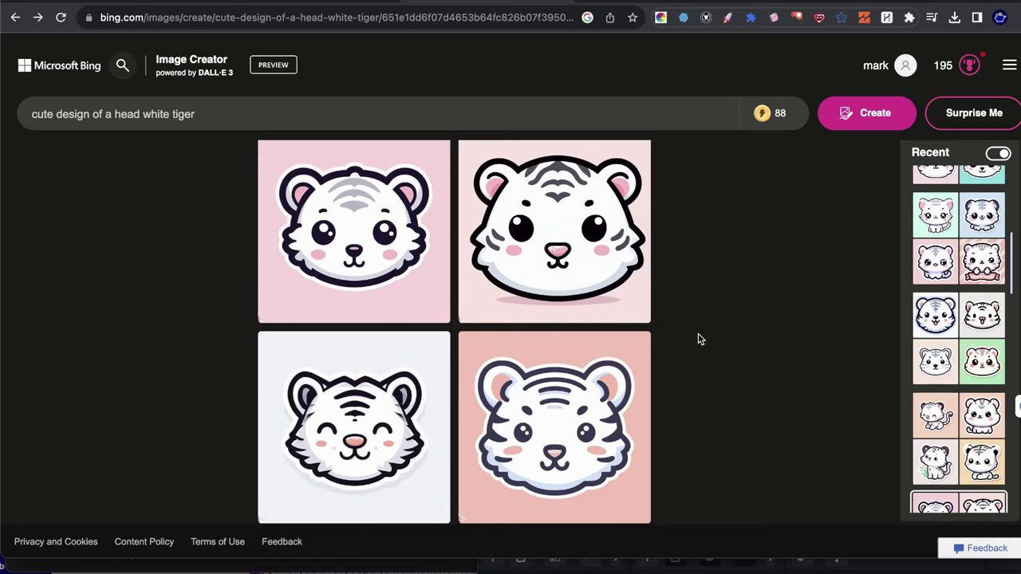
Highlight part of the white tiger prompt wording, then clear the selection.
left_click(136, 116)
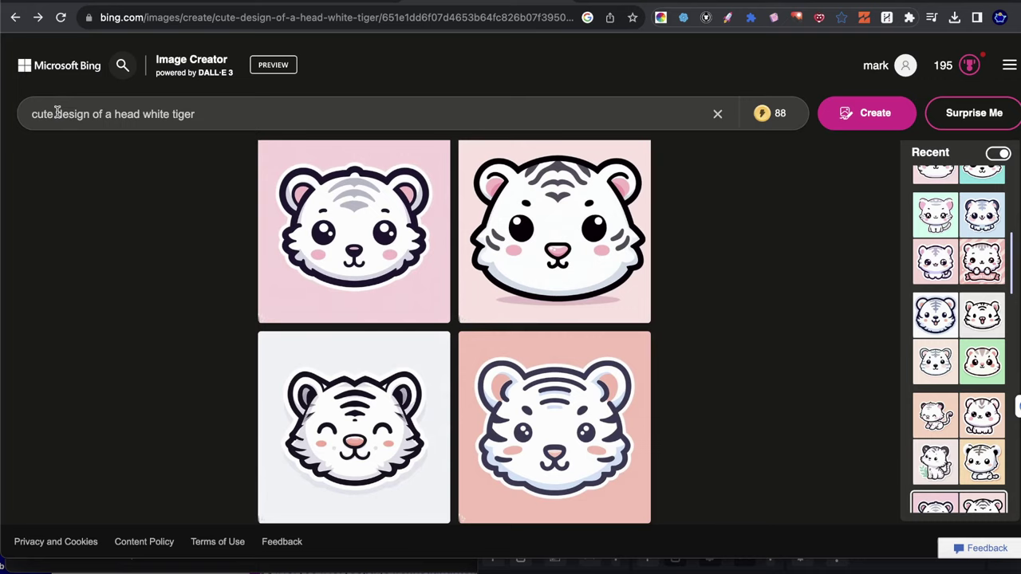
left_click_drag(56, 114, 159, 114)
left_click(220, 111)
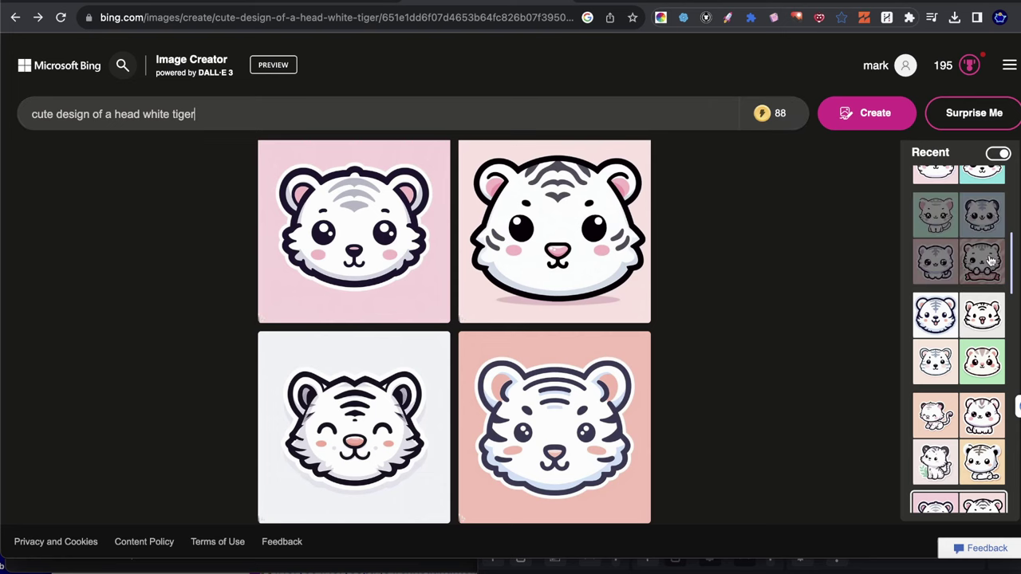
Browse the Recent history past the apple pie and wizard bunny sets to the cute Santa stickers.
scroll(975, 276, "down", 2)
scroll(976, 278, "down", 10)
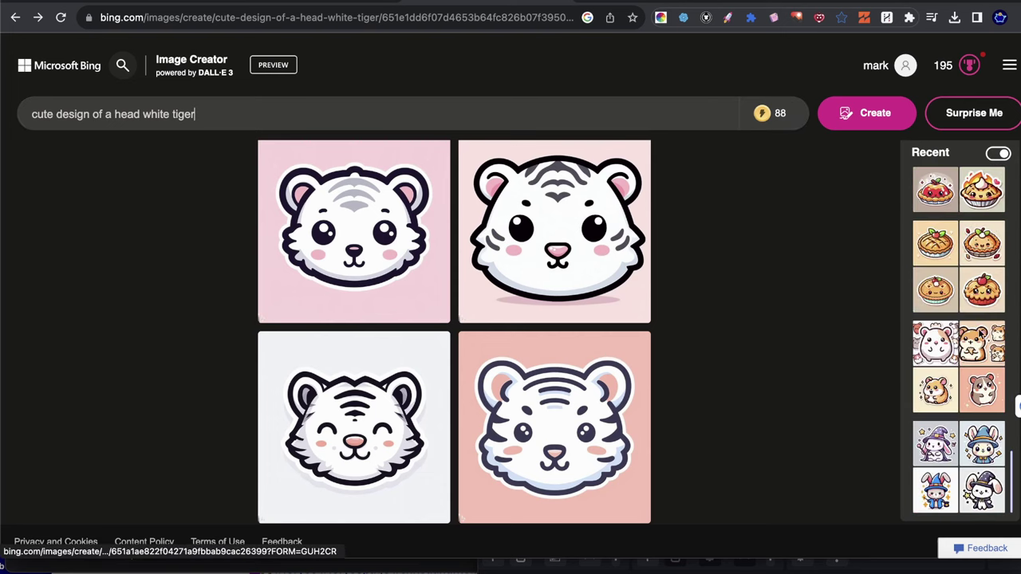
left_click(967, 351)
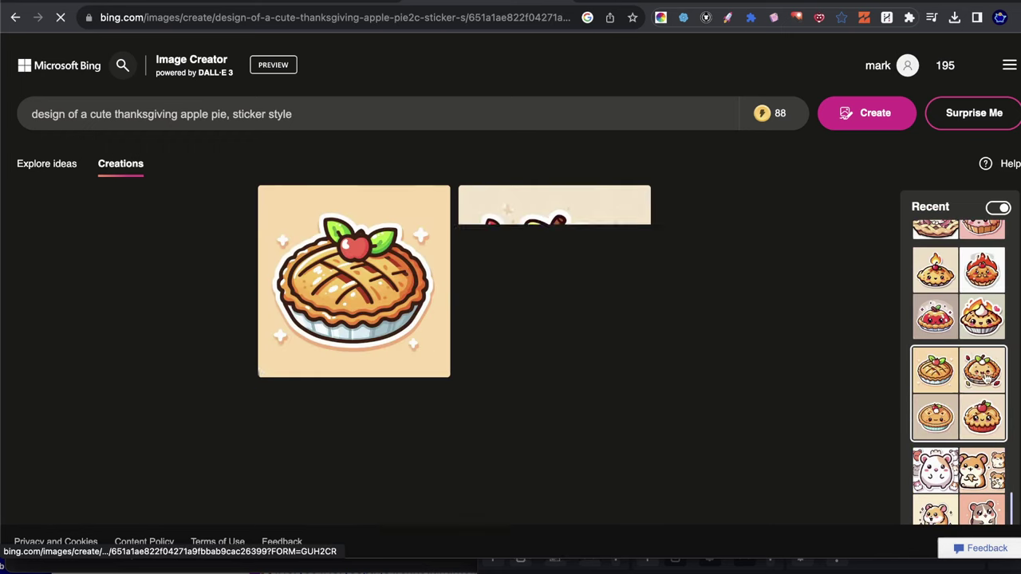
left_click(980, 486)
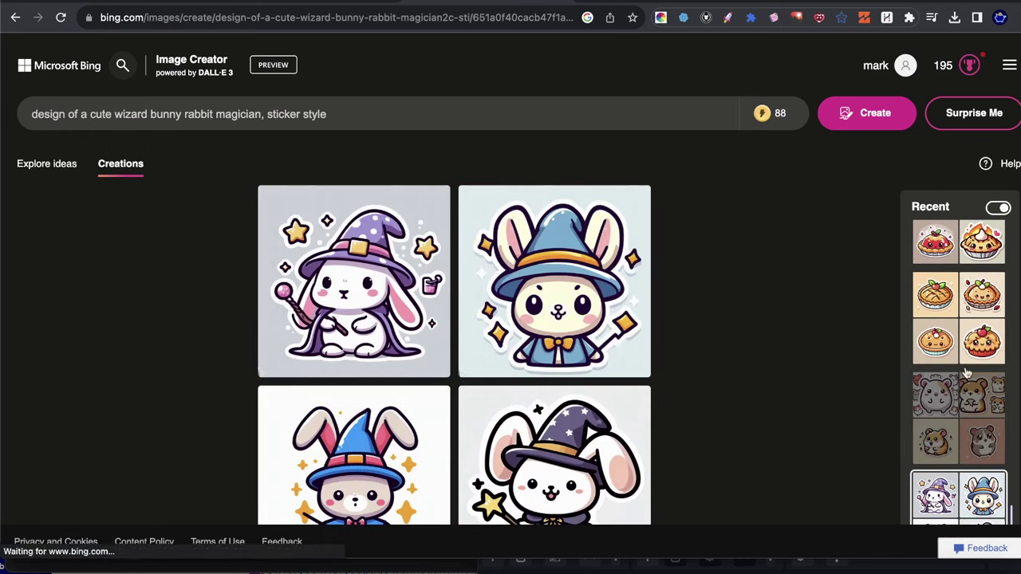
left_click(957, 345)
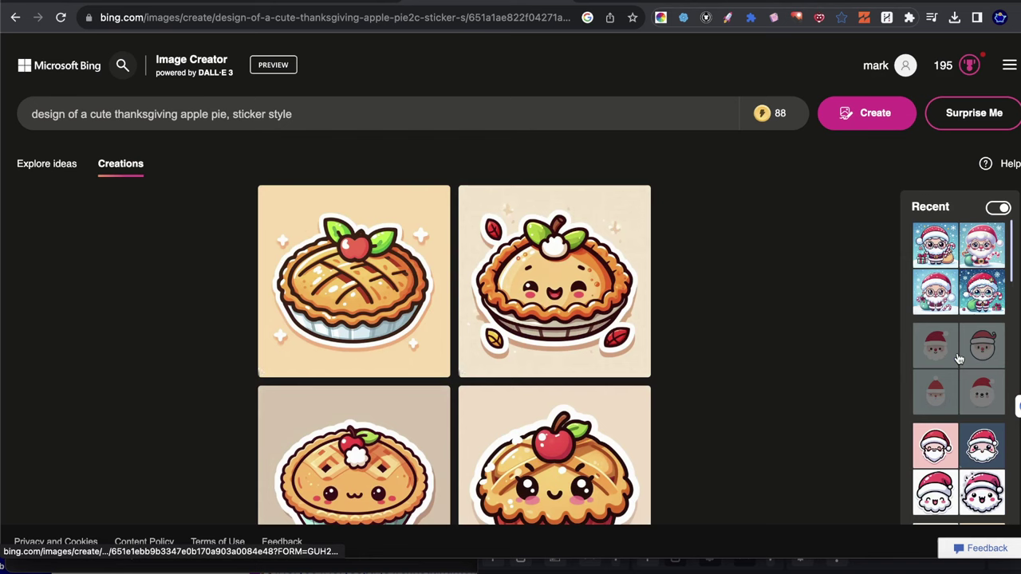
left_click(965, 282)
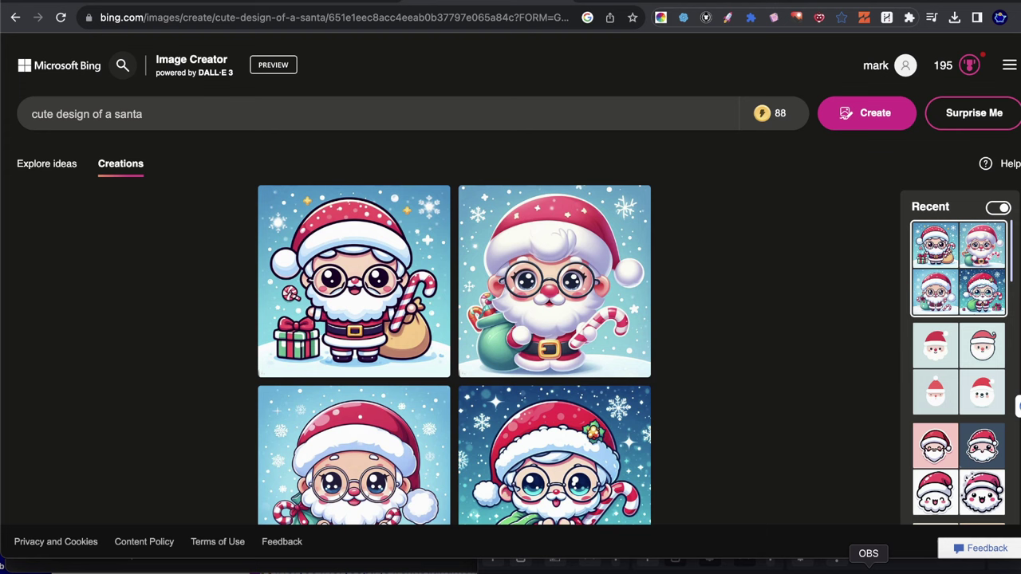
left_click(868, 562)
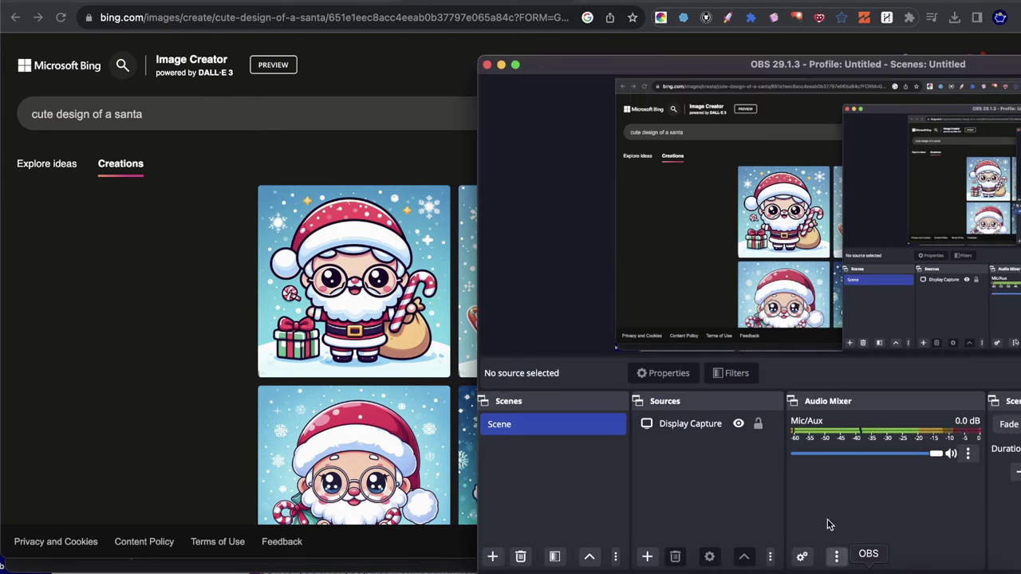